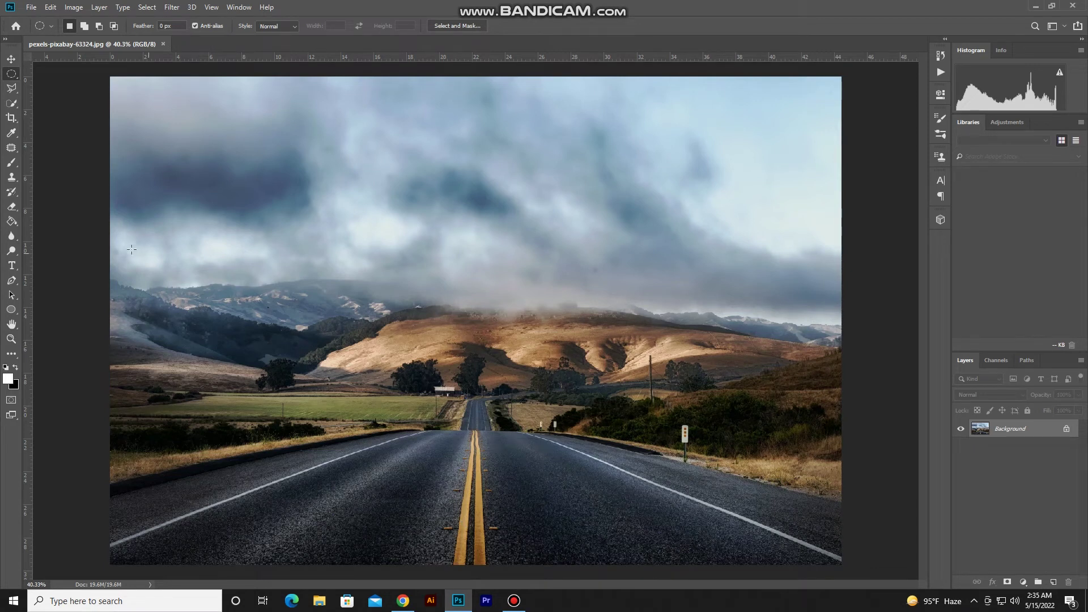
- Cross vertical and horizontal guides at the photo's centre and add an empty Layer 1
drag(31, 221, 480, 285)
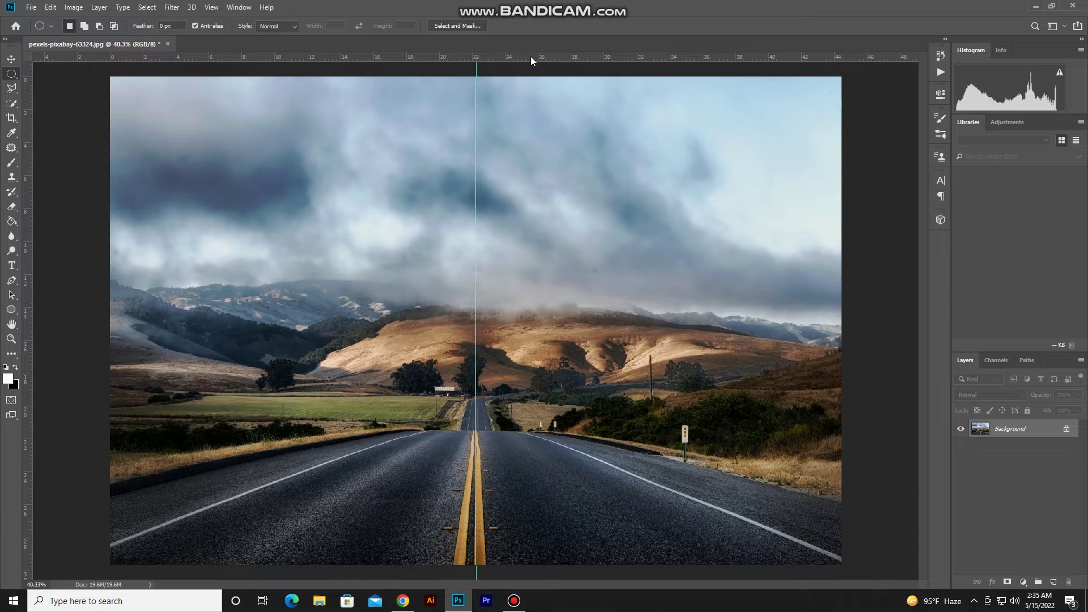
mouse_move(530, 57)
mouse_down()
mouse_move(508, 323)
mouse_move(459, 324)
mouse_up()
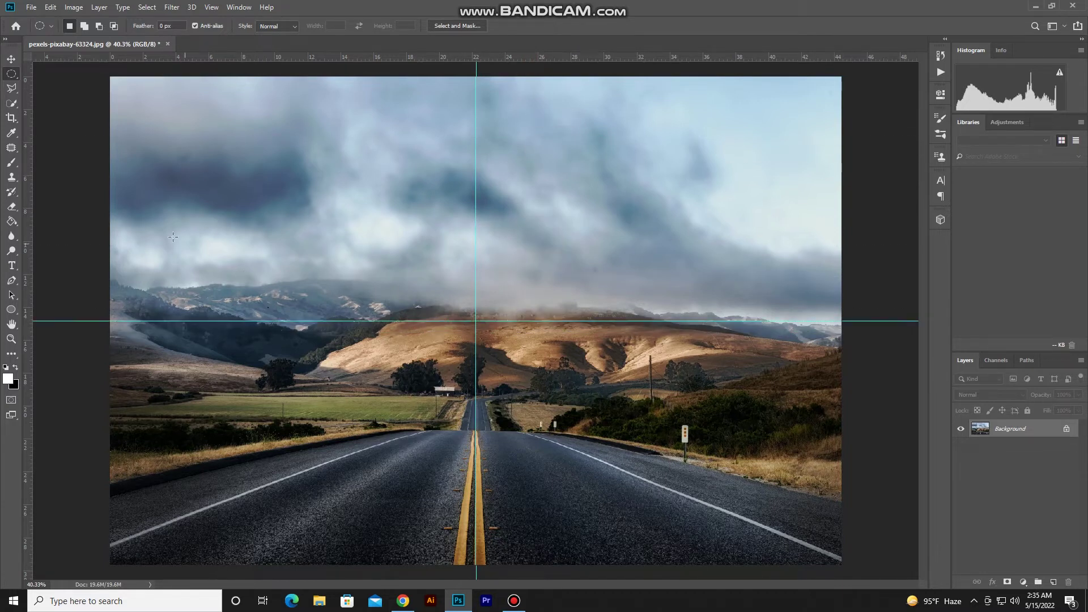
click(1054, 582)
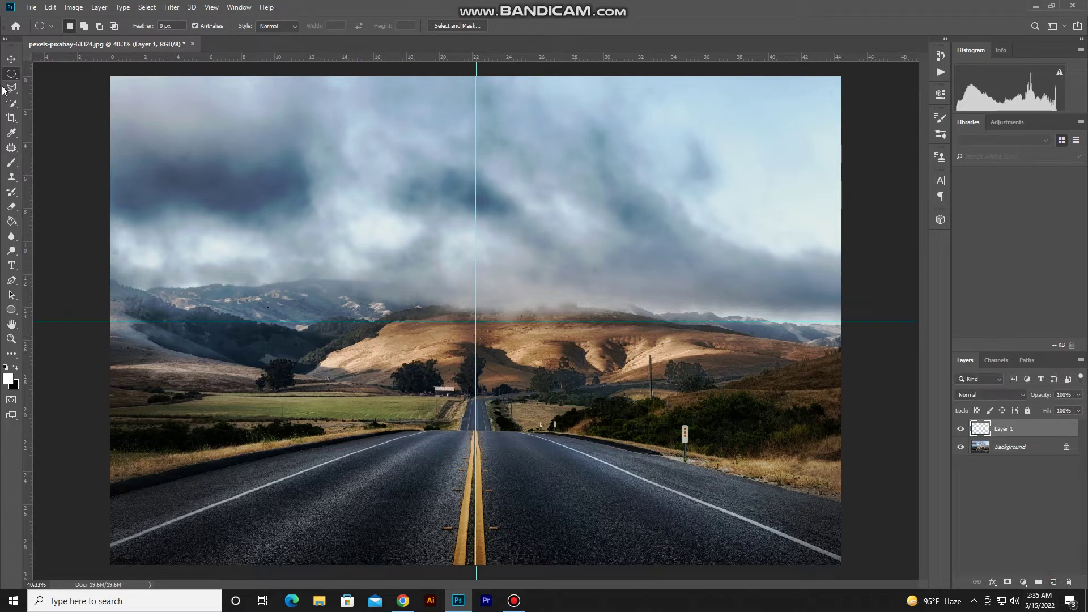
click(65, 84)
- Draw a roughly 15.75 in circle on the guide crossing, fill it black, then deselect
drag(475, 320, 604, 558)
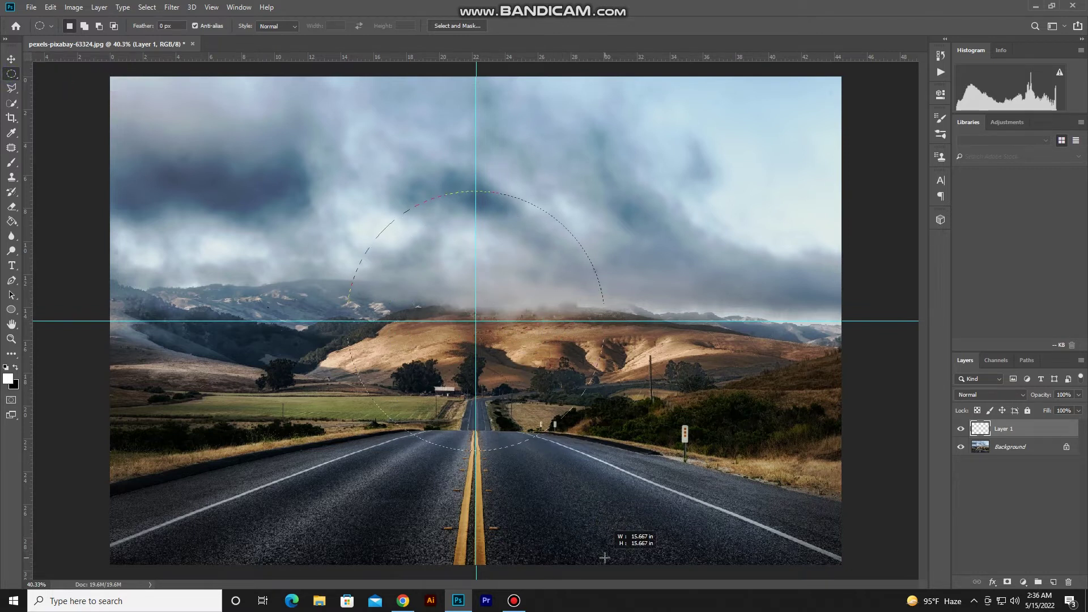
drag(605, 558, 607, 562)
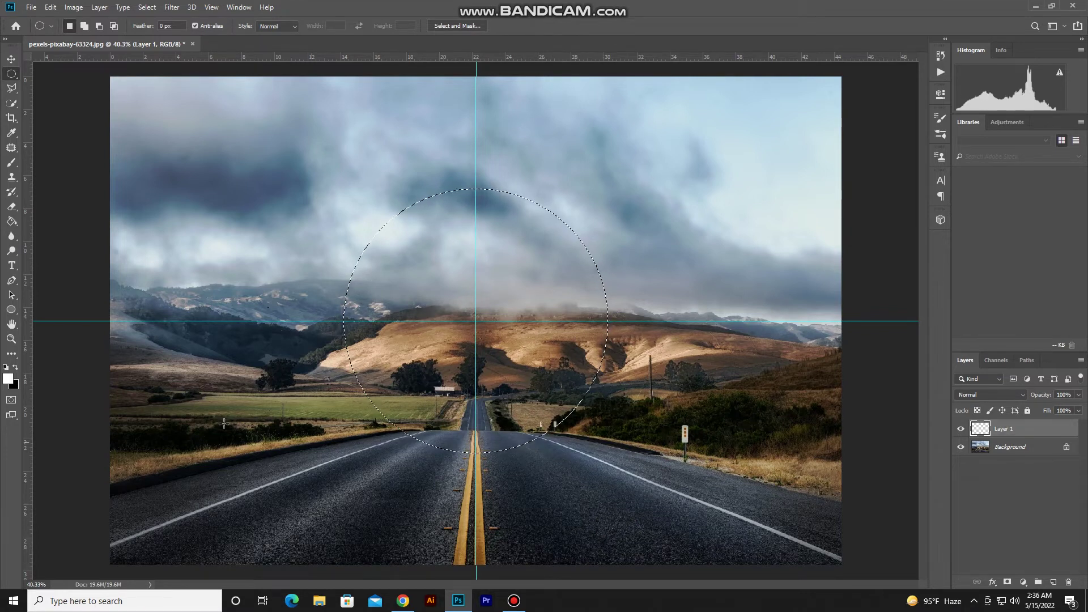
click(11, 221)
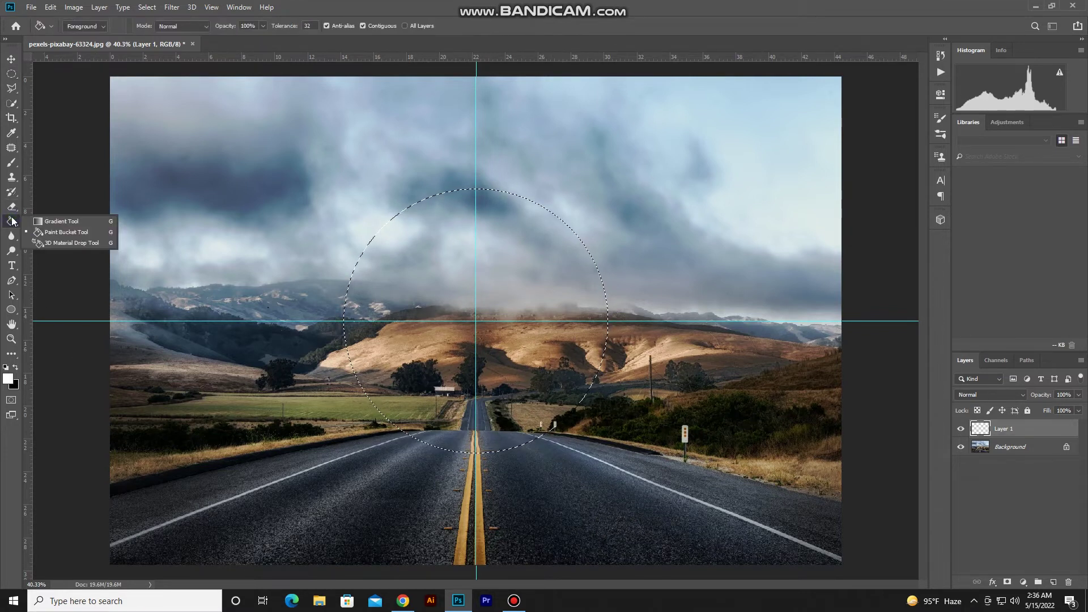
click(60, 234)
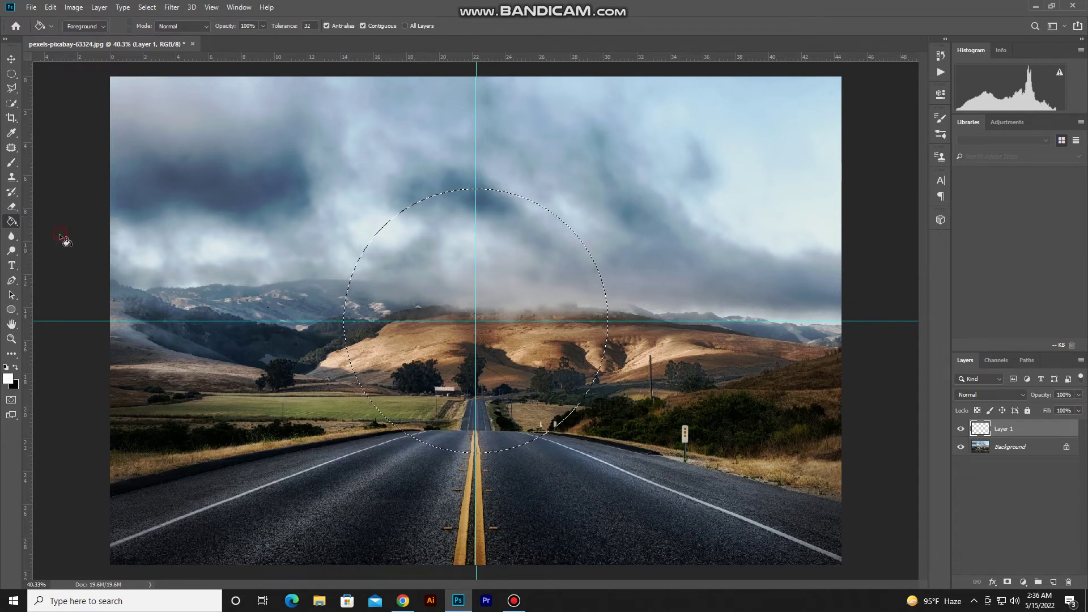
click(15, 369)
click(385, 277)
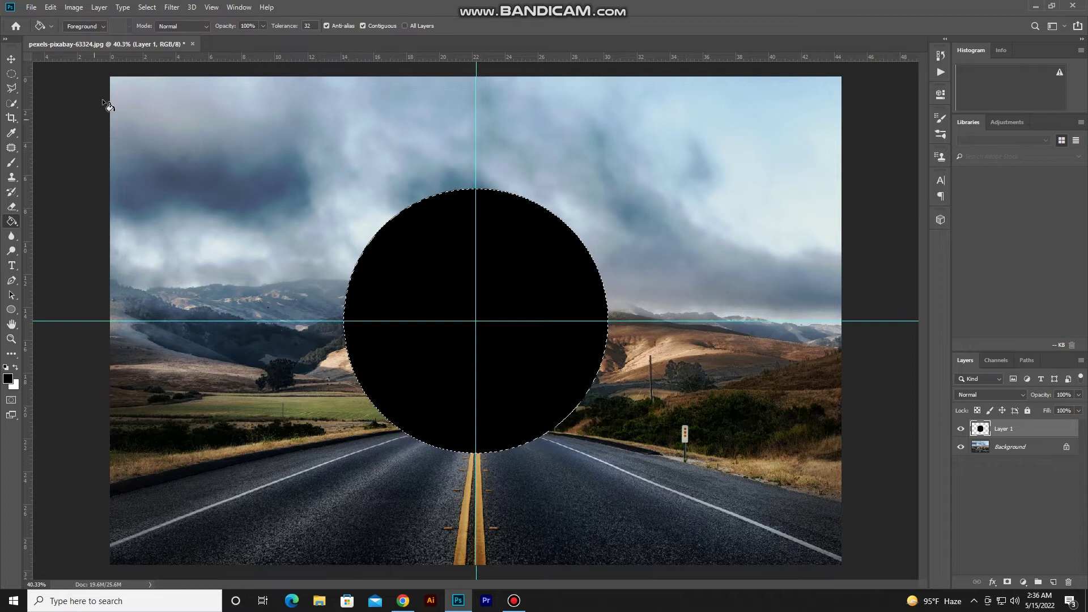
click(147, 7)
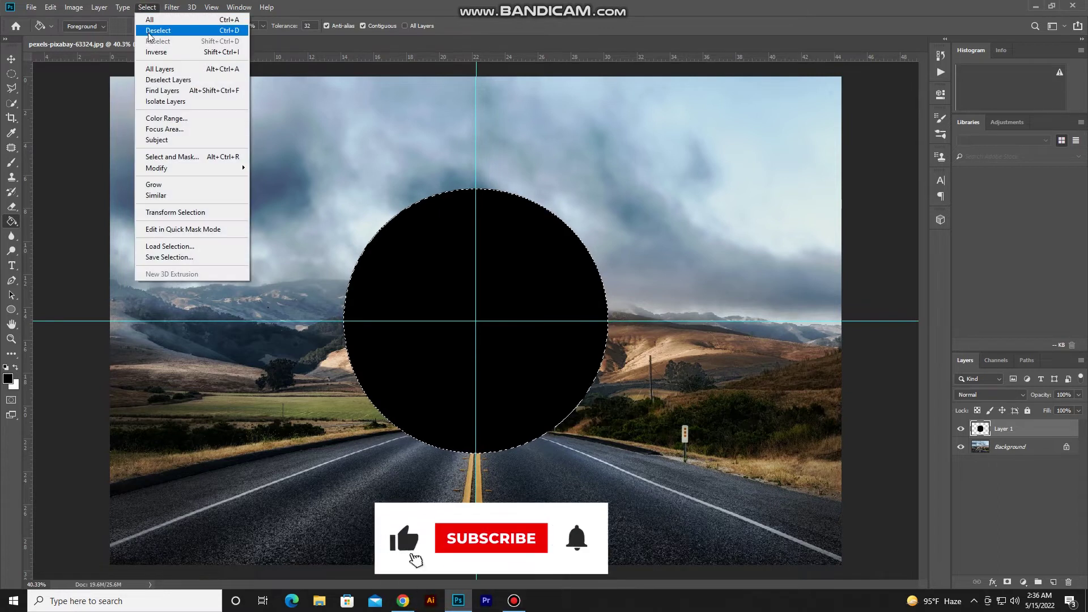
click(149, 31)
key(m)
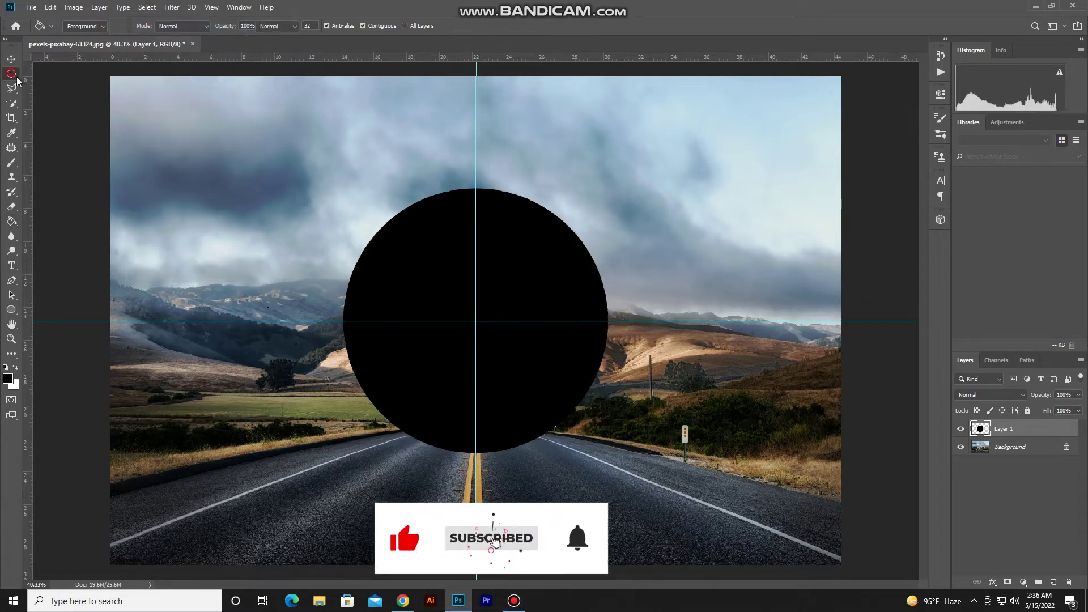
- Clear both guides with View > Clear Guides, toggling the black circle's visibility to check
click(960, 429)
click(959, 431)
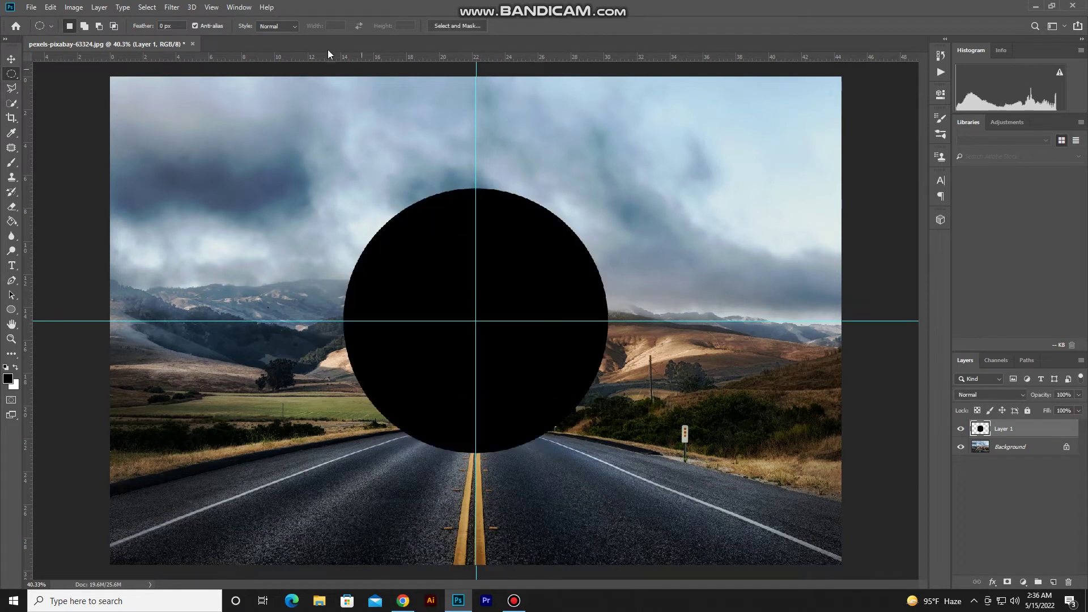
click(211, 8)
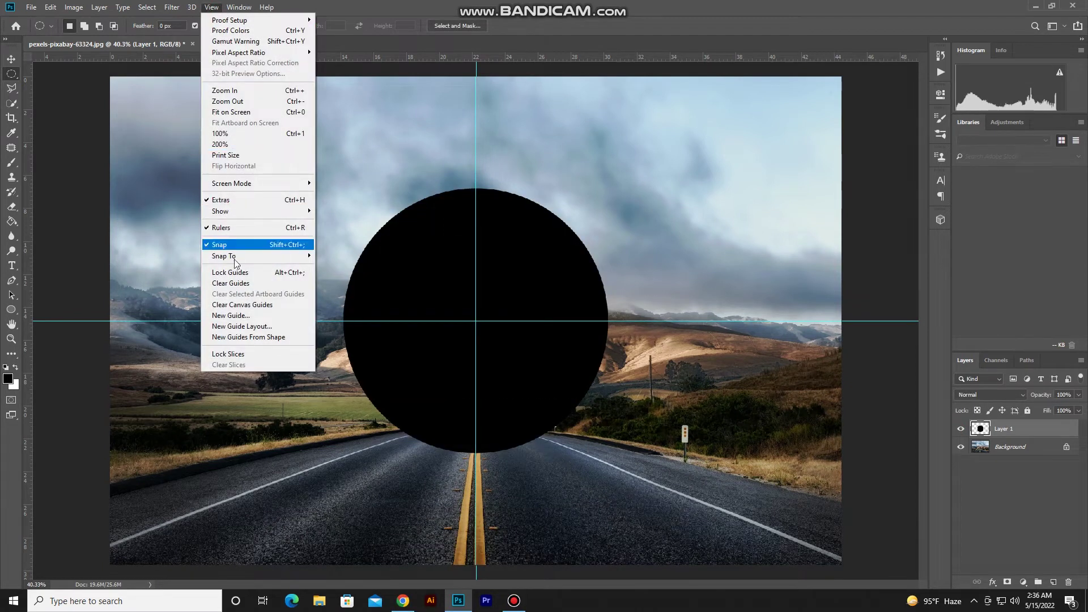
click(251, 285)
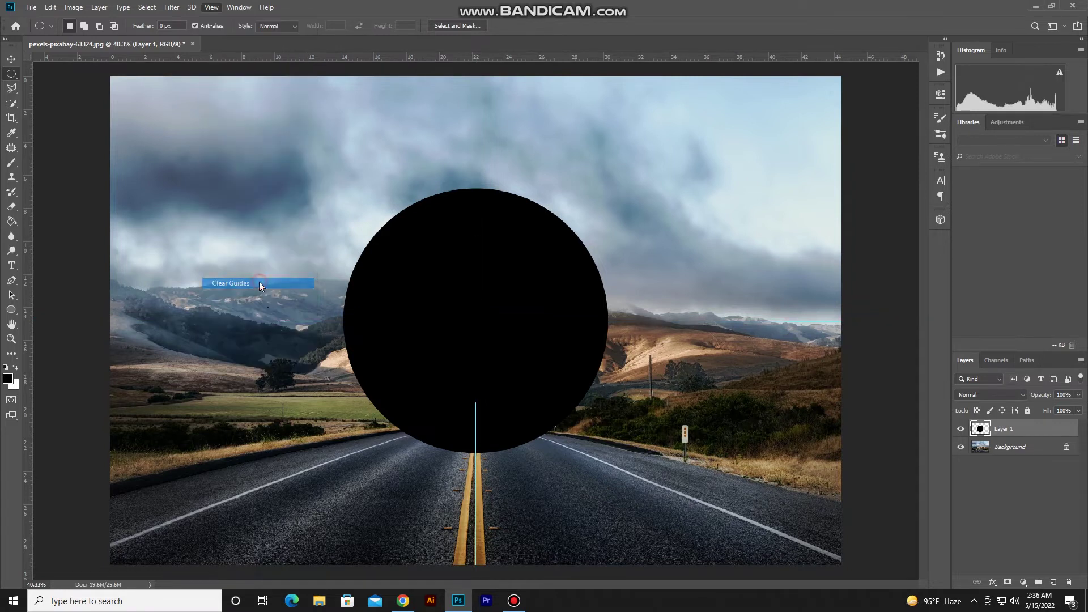
click(960, 429)
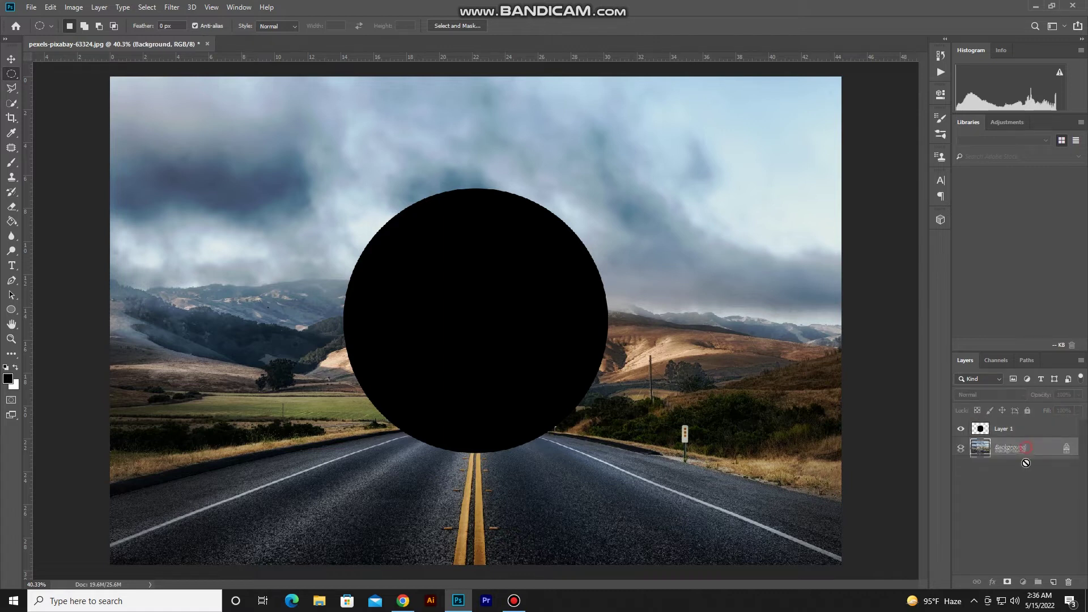
- Duplicate the road photo above Layer 1 and apply Spherize to the copy at 100%
drag(1035, 454, 1053, 581)
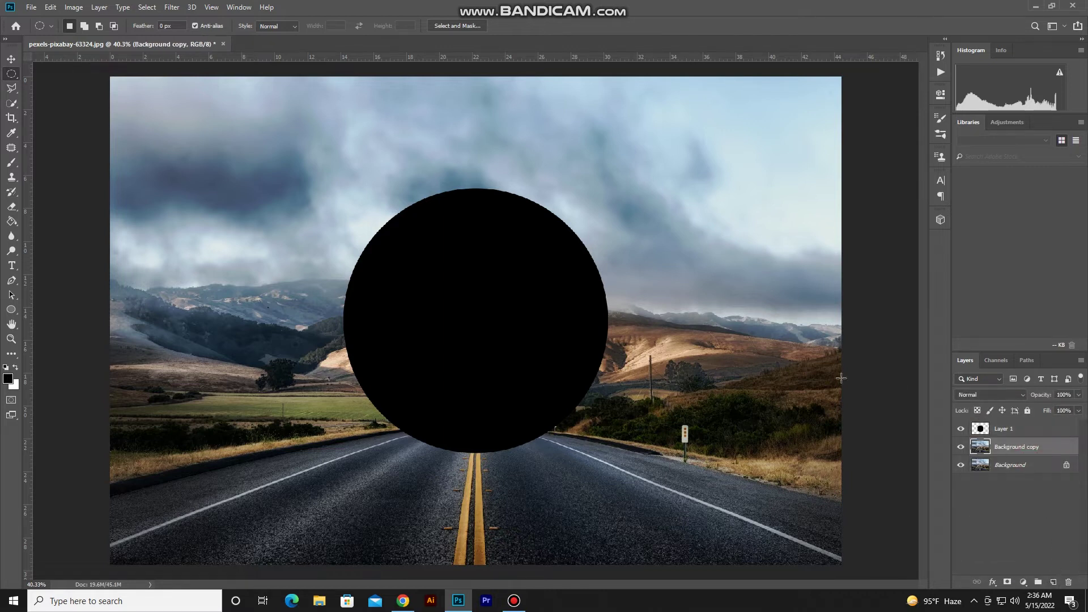
drag(1004, 449, 1014, 434)
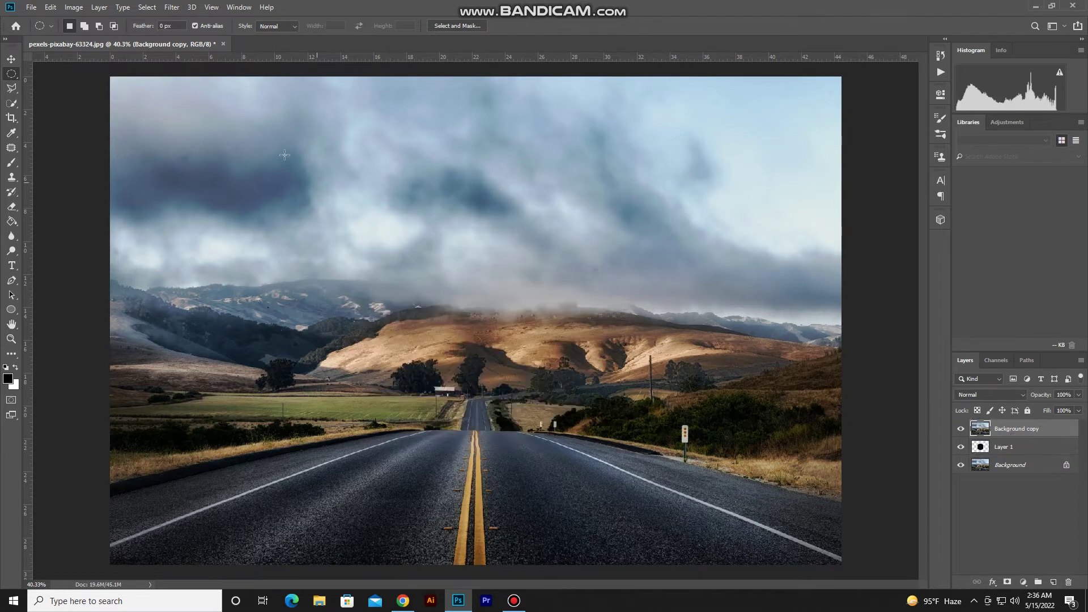
click(173, 7)
mouse_move(181, 158)
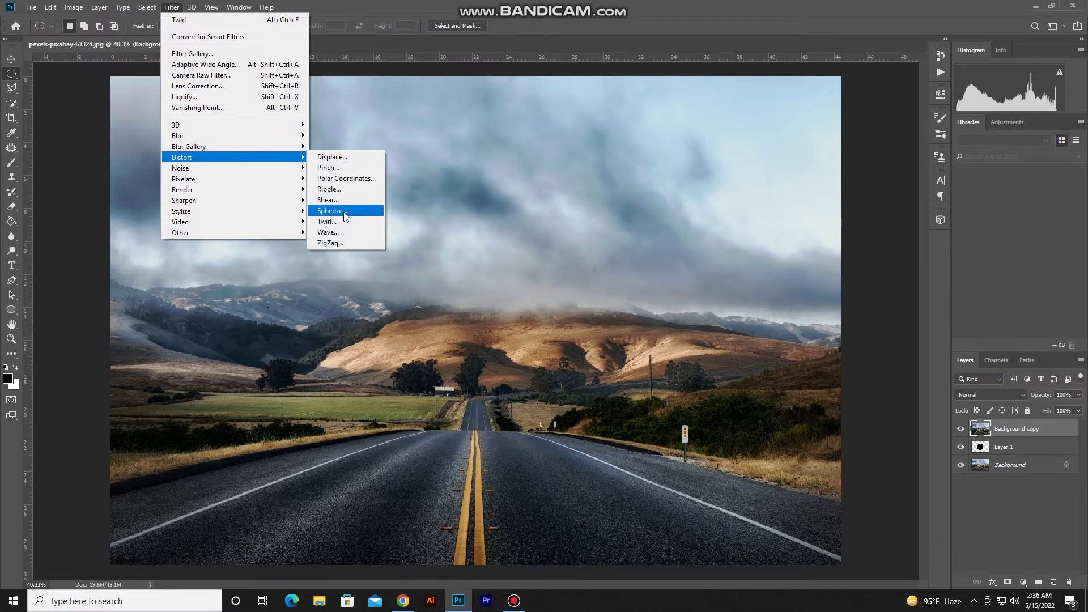
click(332, 211)
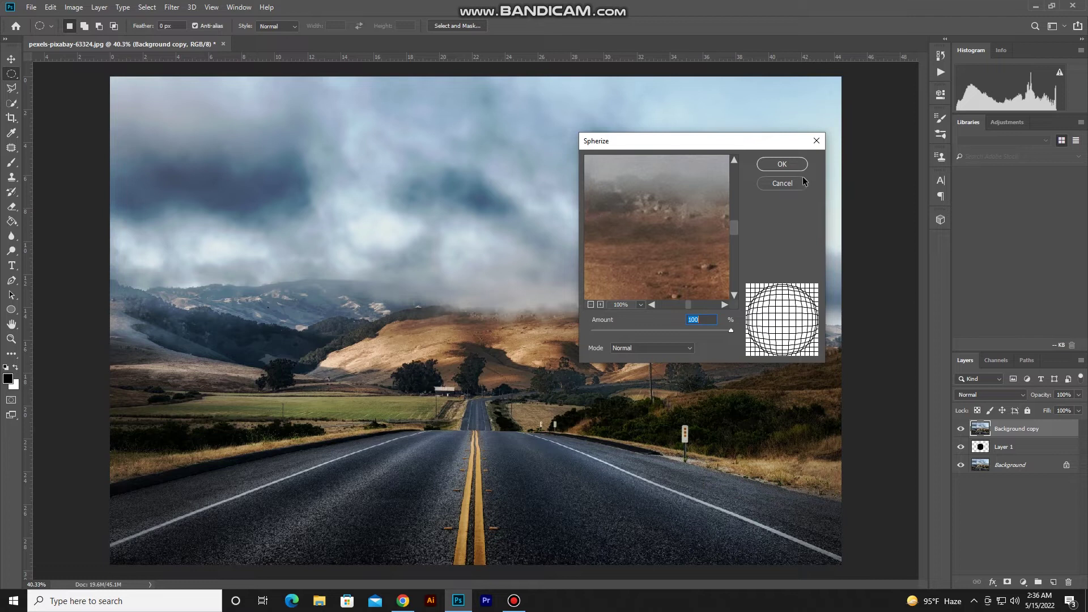
click(782, 165)
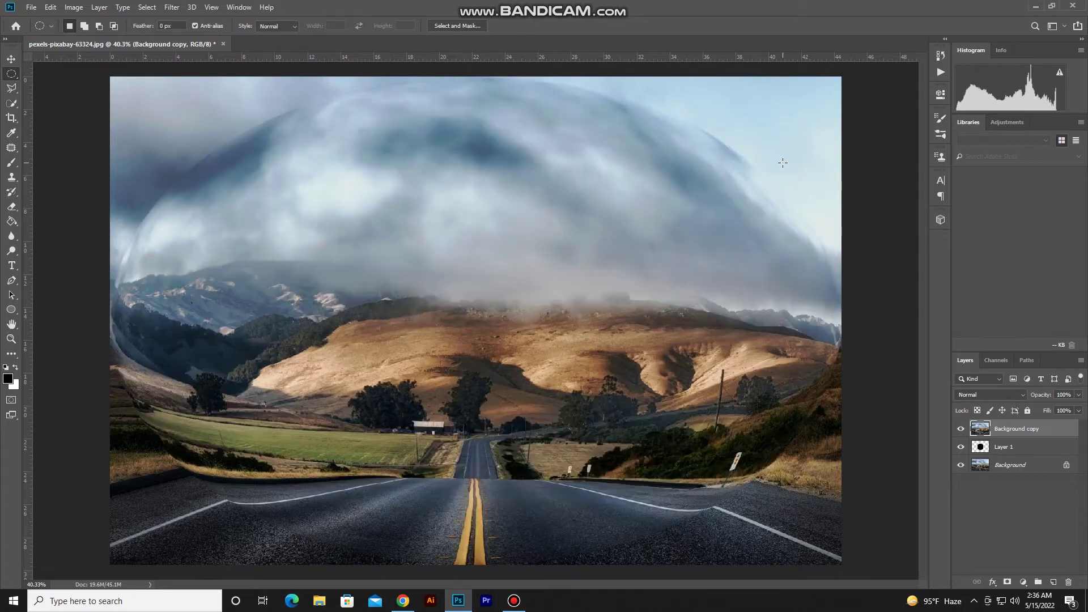
key(ctrl+t)
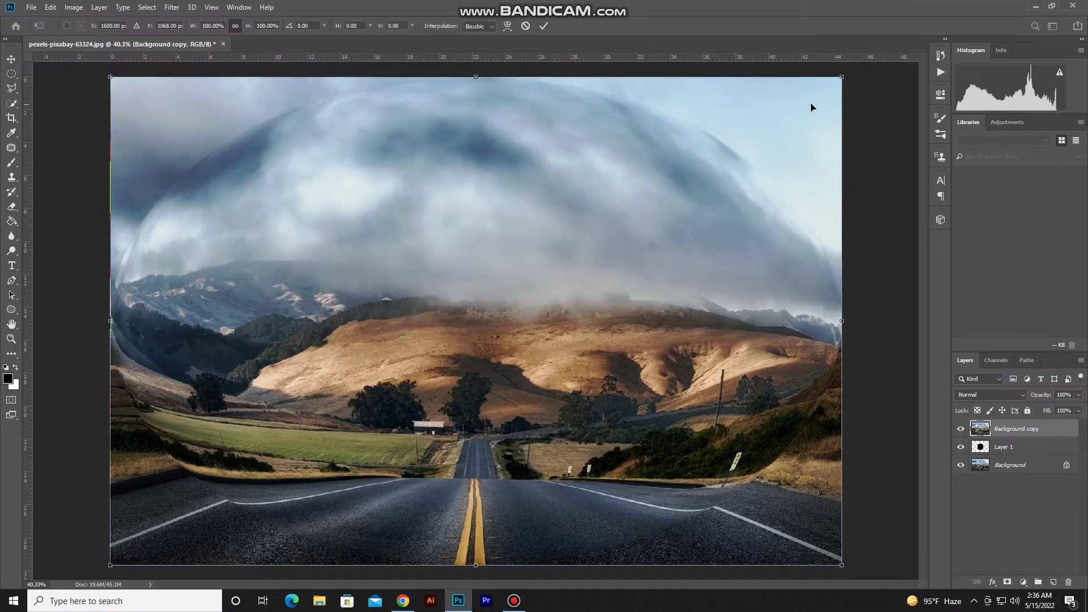
- Scale the spherized copy down to fit over the black circle and commit the transform
mouse_move(841, 78)
mouse_down()
mouse_move(610, 148)
mouse_move(594, 178)
mouse_move(605, 187)
mouse_up()
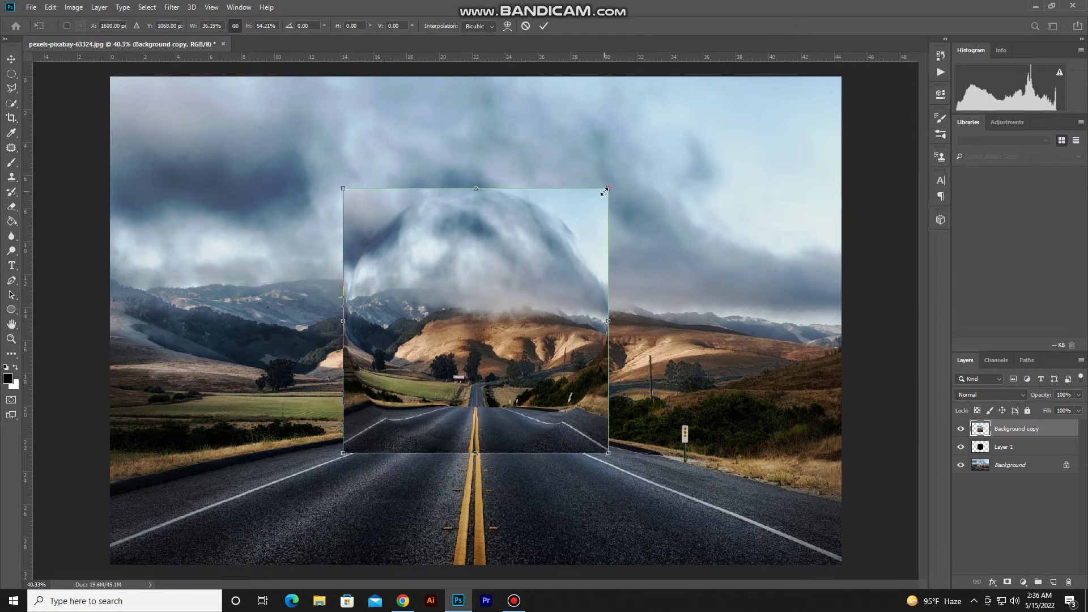
click(543, 26)
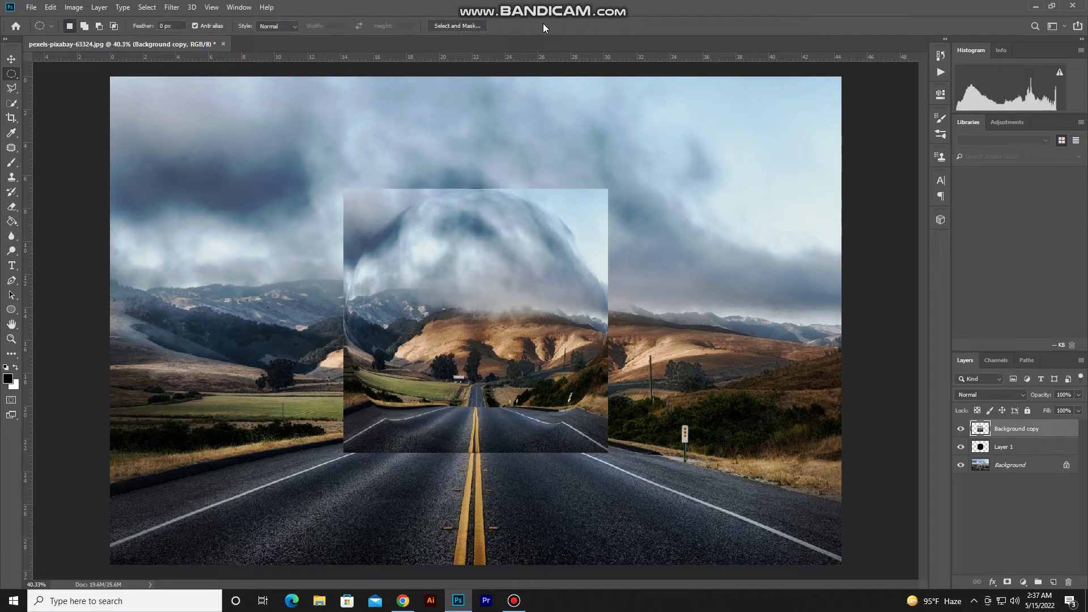
ctrl+click(980, 447)
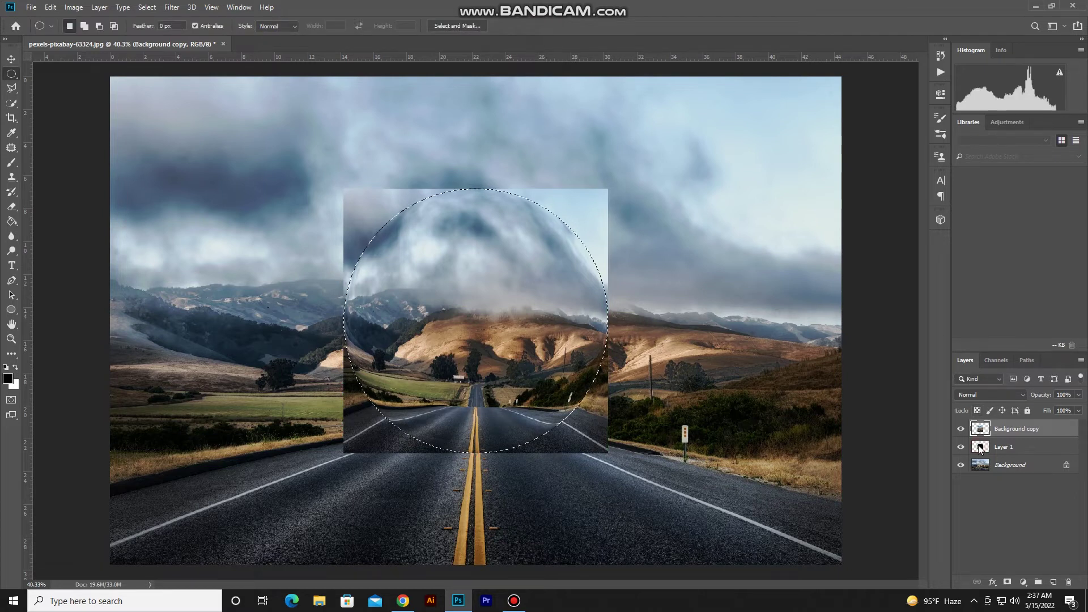
- Mask the spherized copy to the circle, hide Layer 1, and reload the circle selection on the image
click(1006, 582)
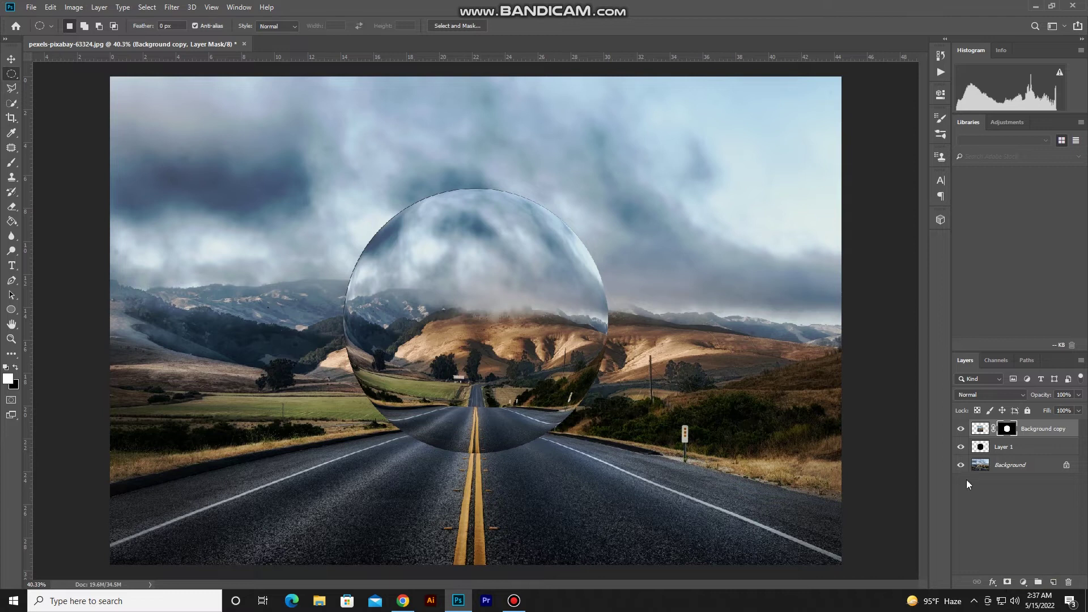
click(959, 448)
ctrl+click(981, 448)
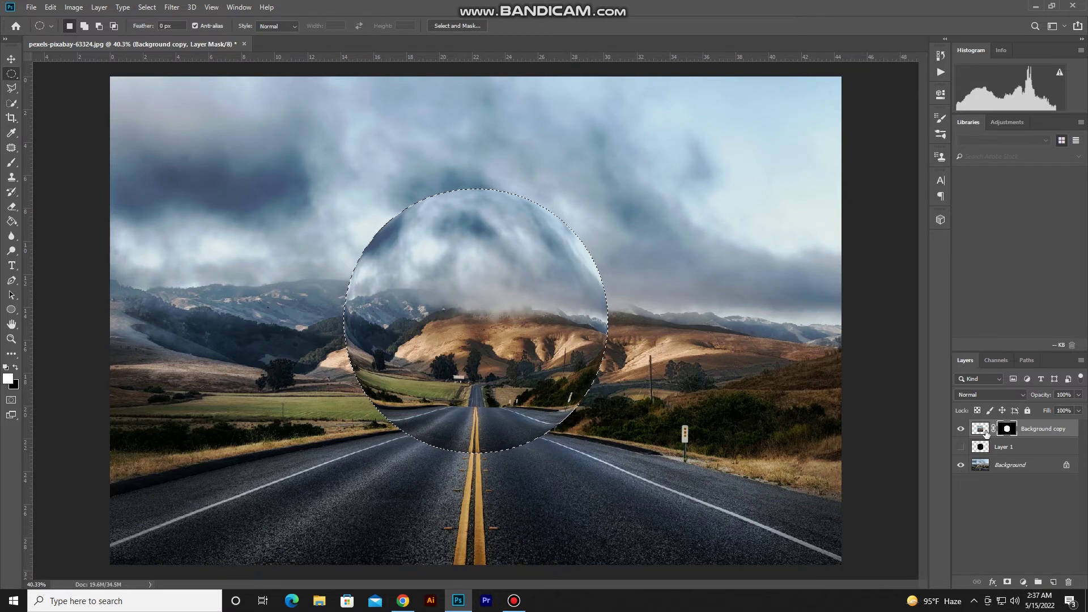
click(981, 429)
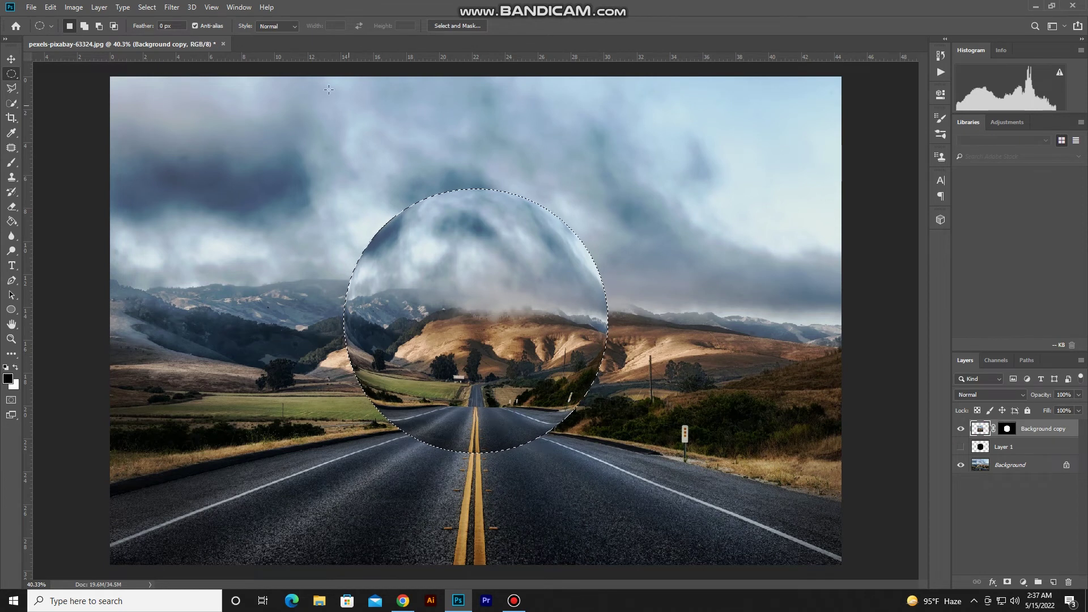
click(172, 8)
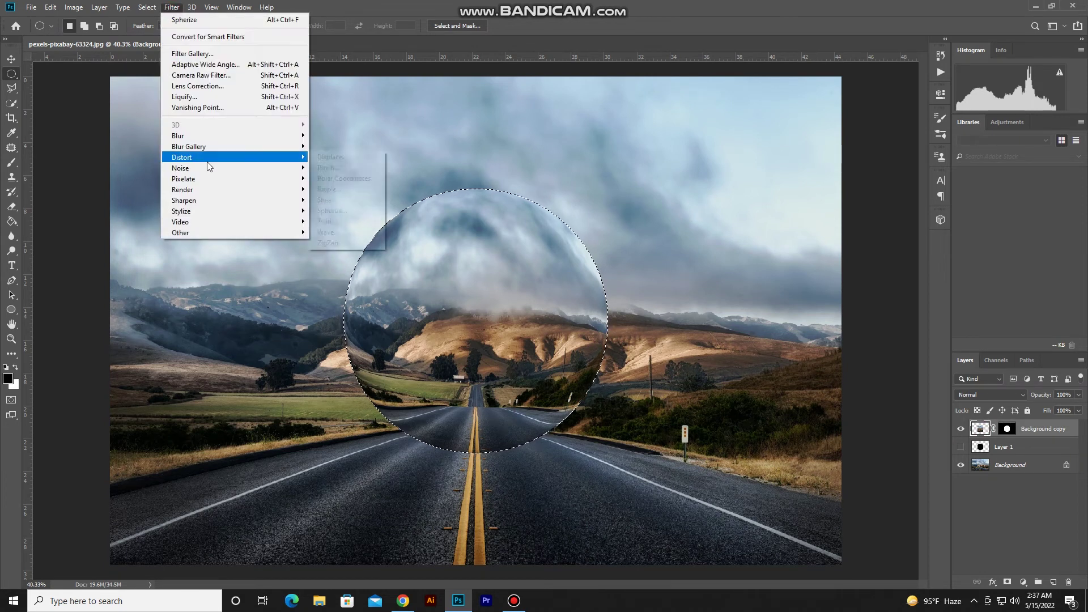
mouse_move(182, 157)
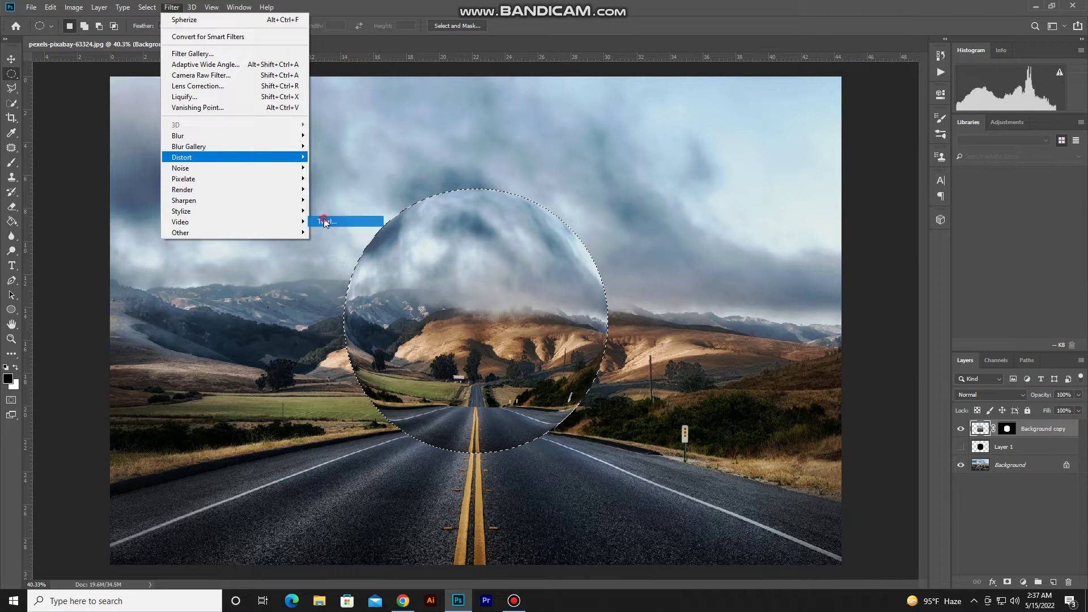
- Twirl the sphere's contents at a 45° angle, then deselect
click(327, 221)
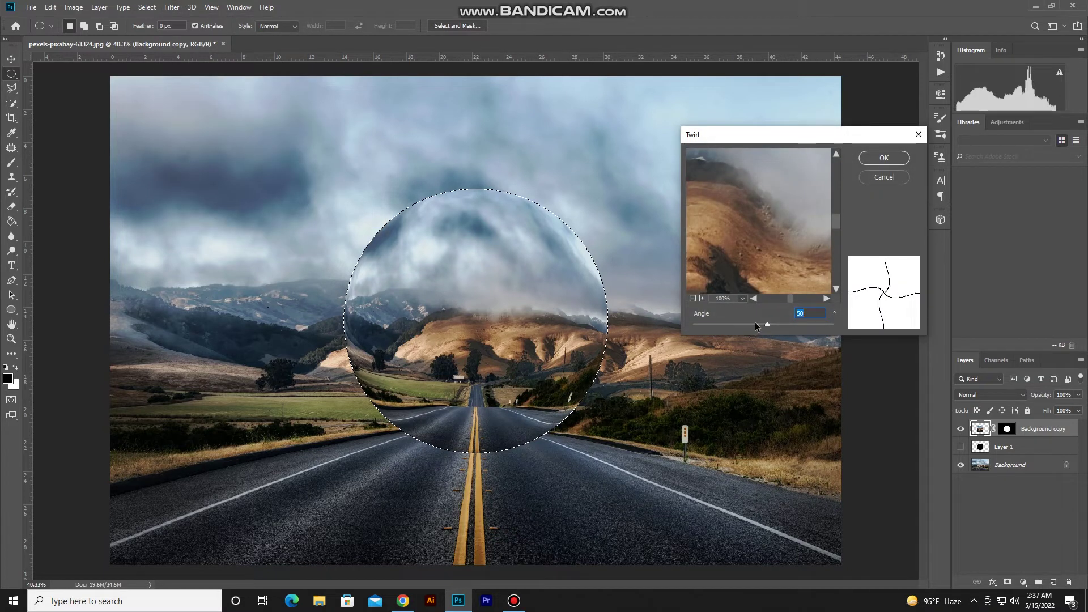
click(754, 324)
drag(756, 323, 761, 324)
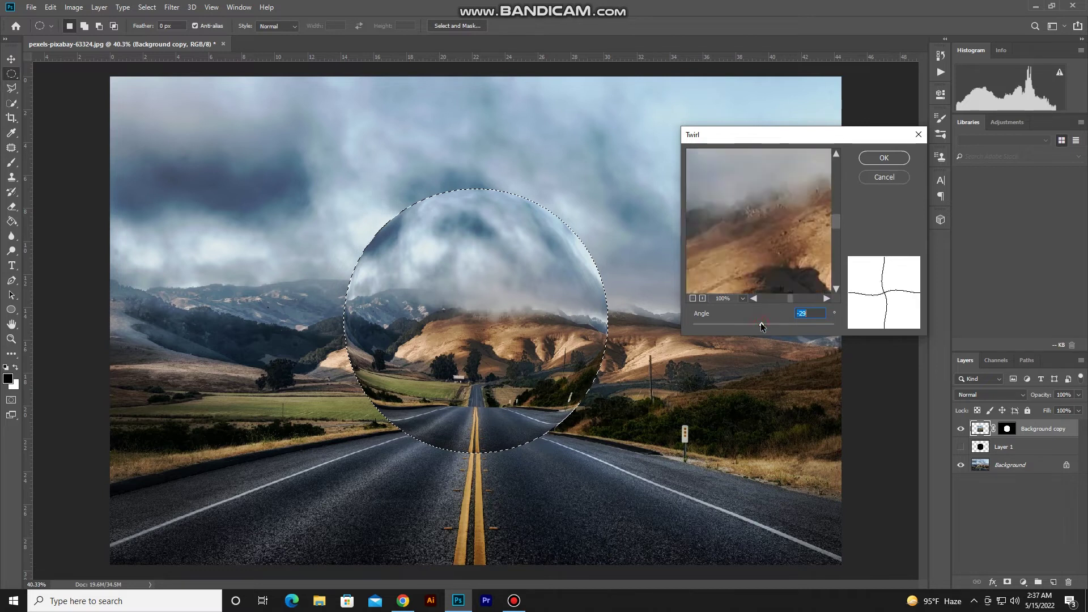
click(766, 324)
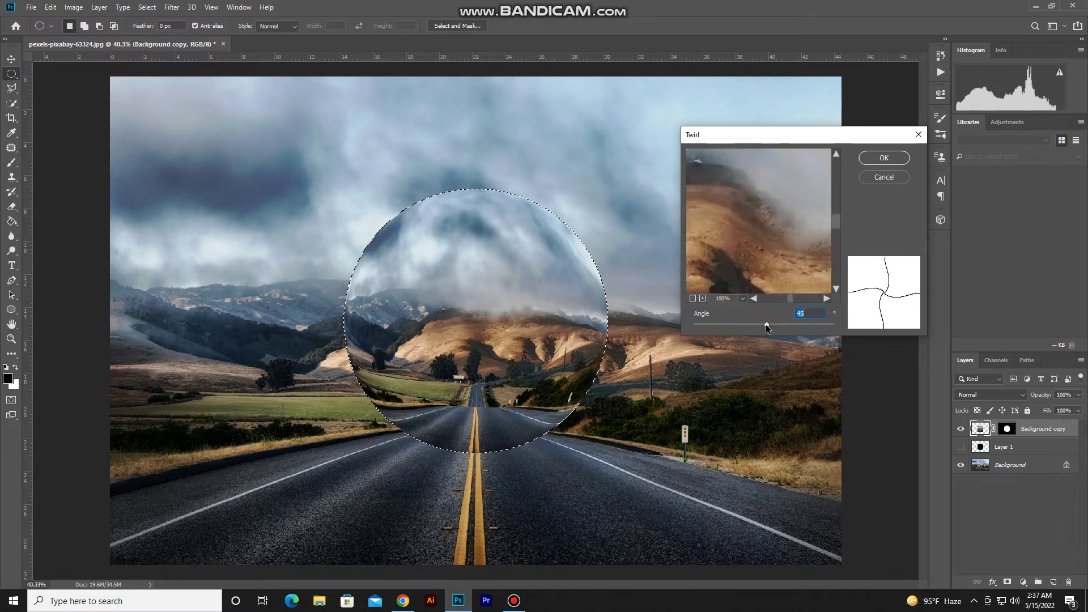
click(867, 162)
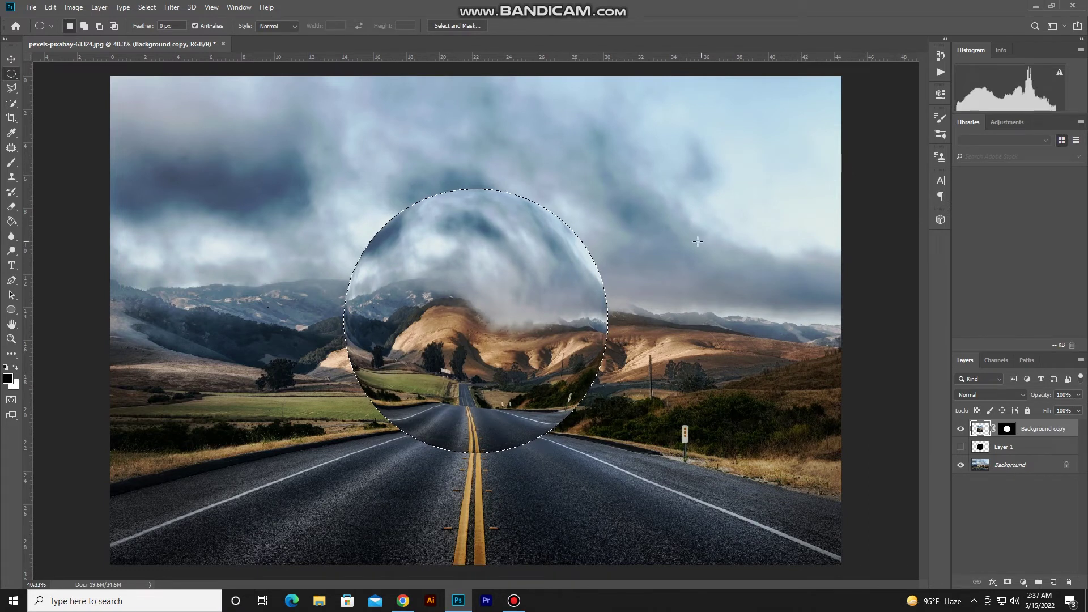
click(697, 242)
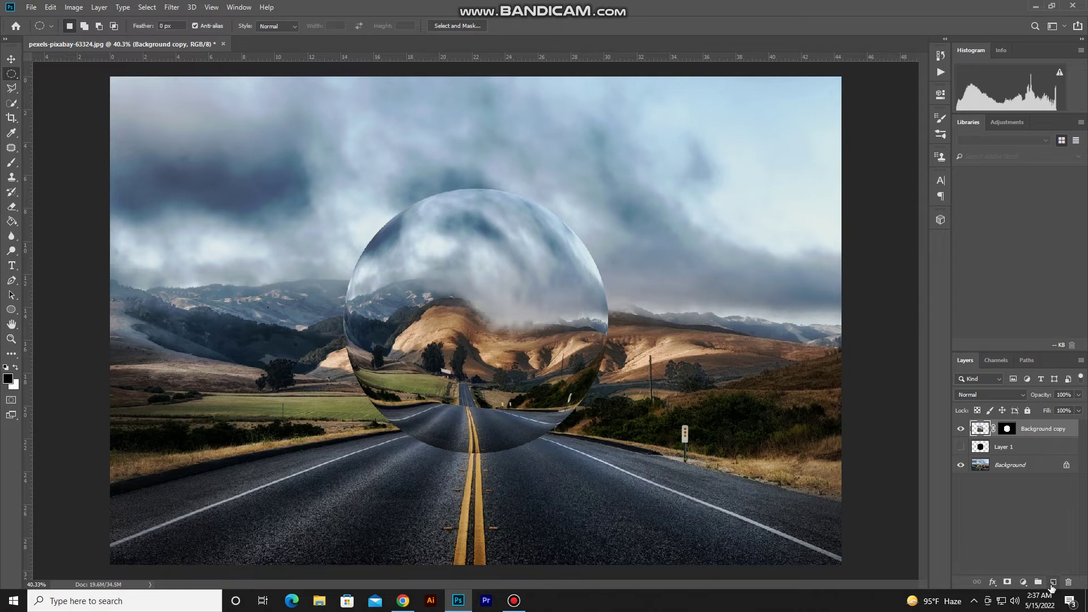
- On a new Layer 2 limited to the circle, paint dark shading along the sphere's left edge
click(1052, 583)
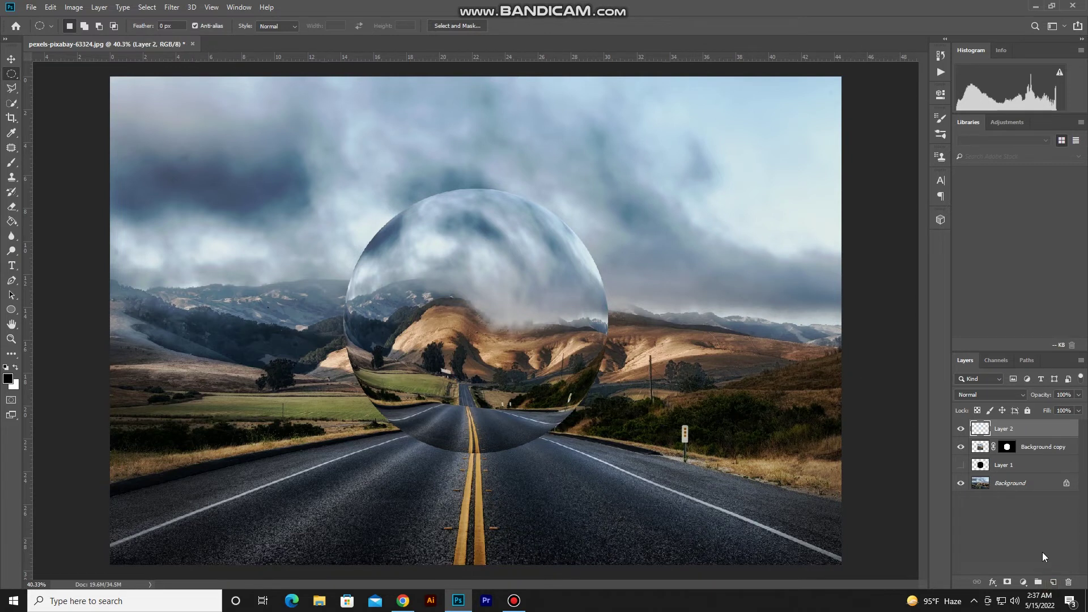
ctrl+click(980, 464)
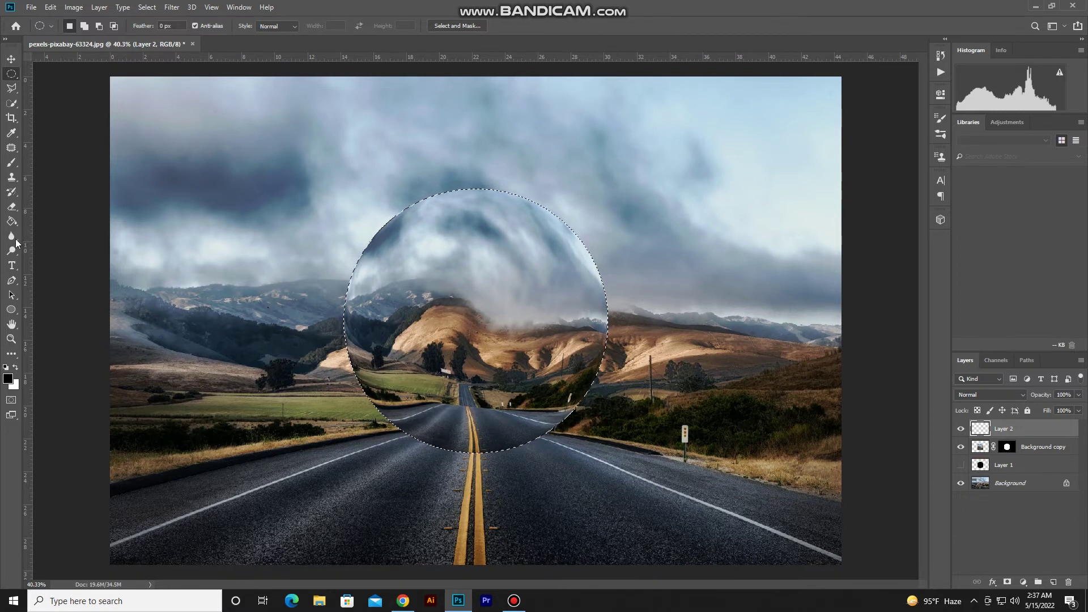
click(11, 164)
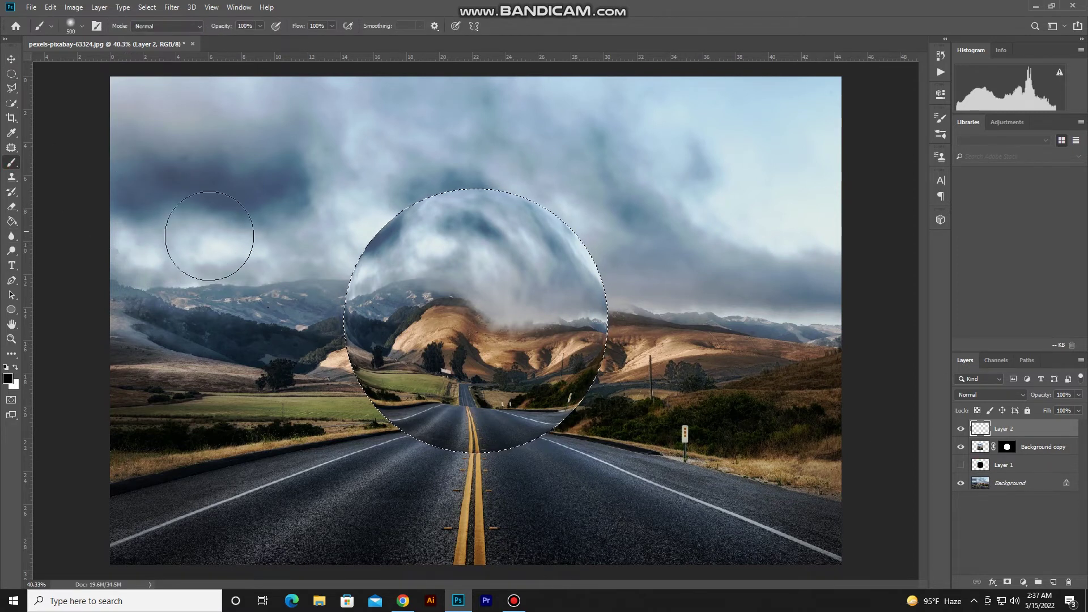
key(bracketleft)
key(bracketleft)
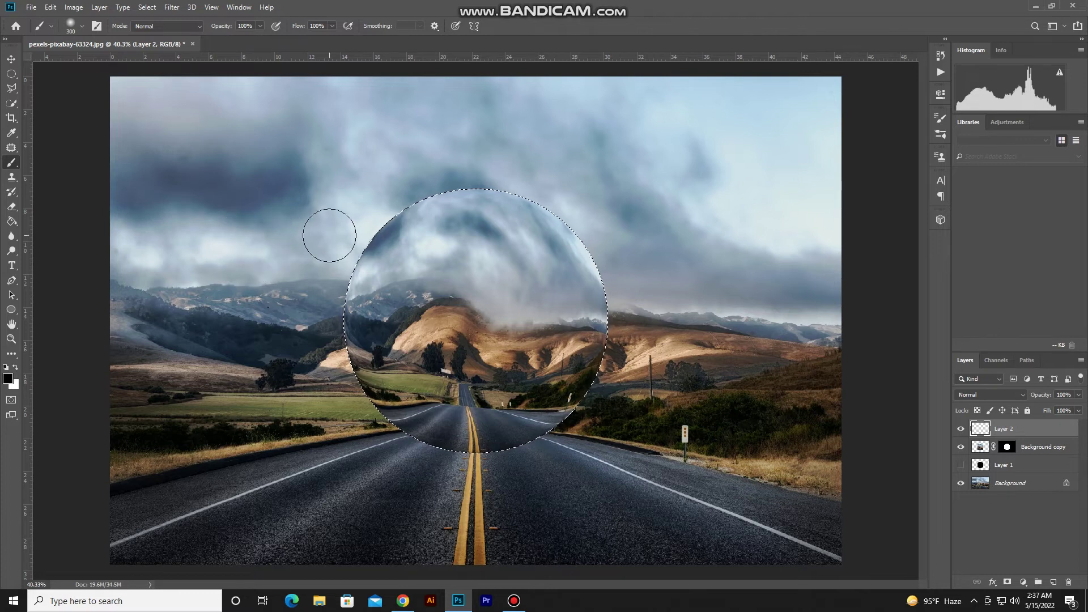
click(330, 236)
mouse_move(331, 237)
mouse_down()
mouse_move(327, 314)
mouse_move(358, 425)
mouse_move(530, 471)
mouse_move(644, 397)
mouse_up()
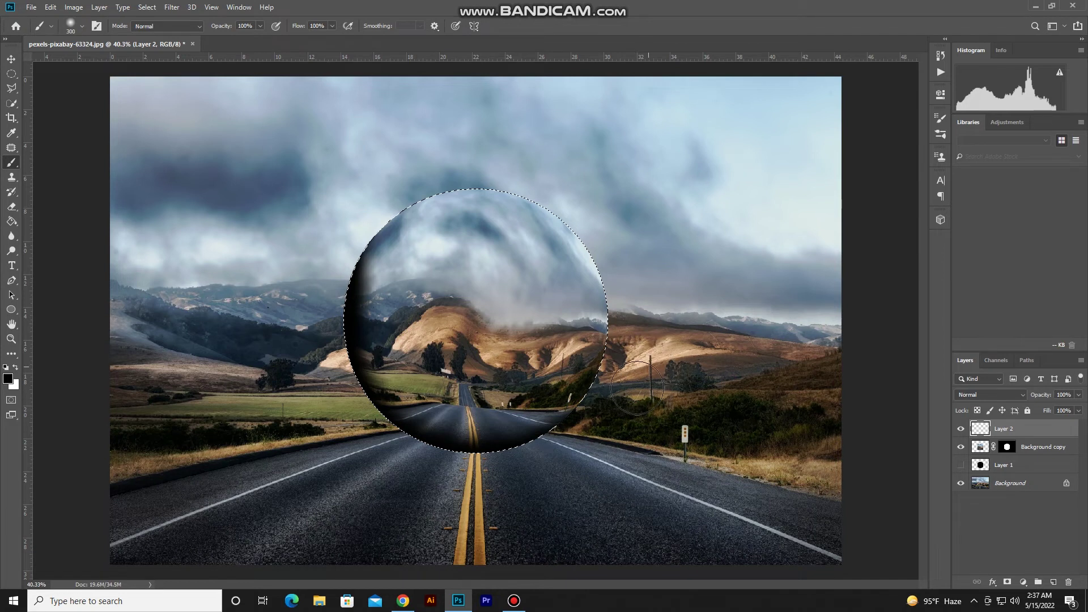
mouse_move(589, 443)
mouse_down()
mouse_move(342, 418)
mouse_move(345, 352)
mouse_move(318, 313)
mouse_move(320, 258)
mouse_up()
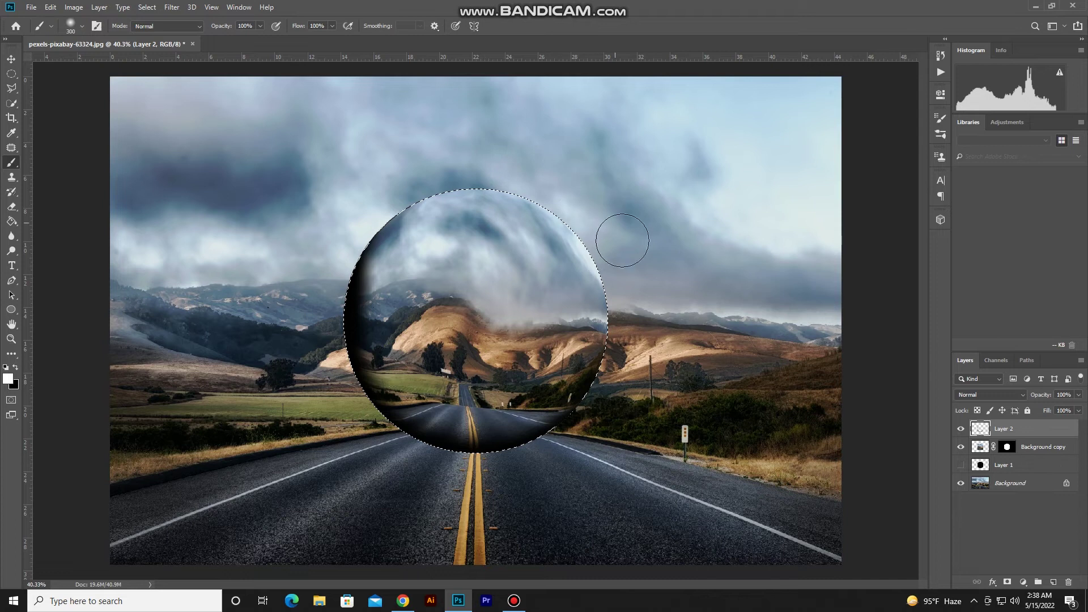
- Paint a white highlight along the sphere's top-right rim and drop the selection
mouse_move(531, 166)
mouse_down()
mouse_move(459, 148)
mouse_move(517, 160)
mouse_move(597, 209)
mouse_move(634, 291)
mouse_move(629, 334)
mouse_move(644, 310)
mouse_up()
mouse_move(629, 236)
mouse_down()
mouse_move(554, 178)
mouse_move(474, 151)
mouse_move(440, 155)
mouse_up()
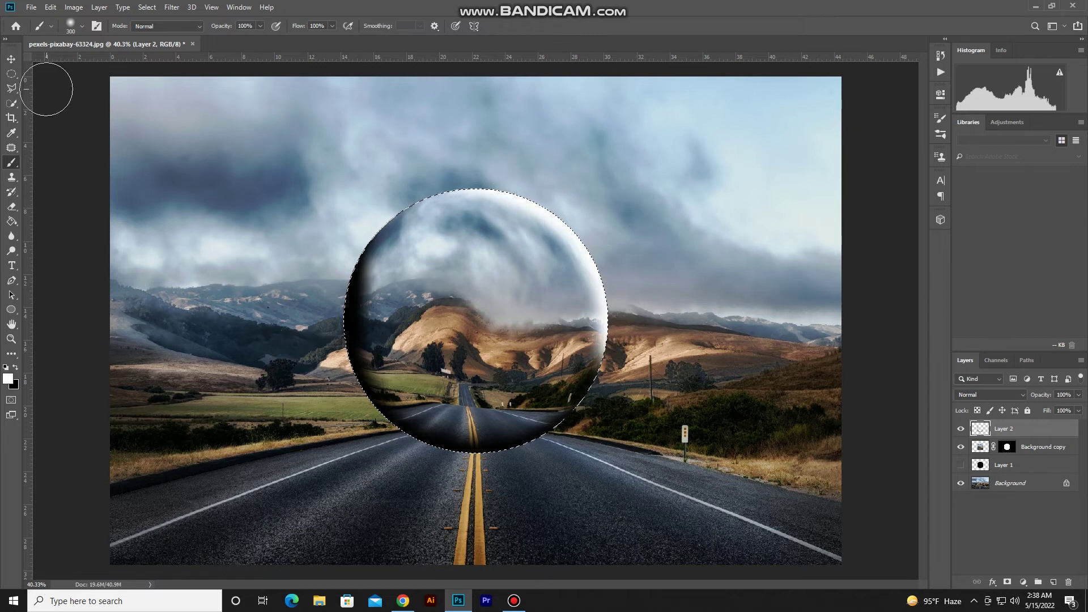
click(11, 74)
click(146, 138)
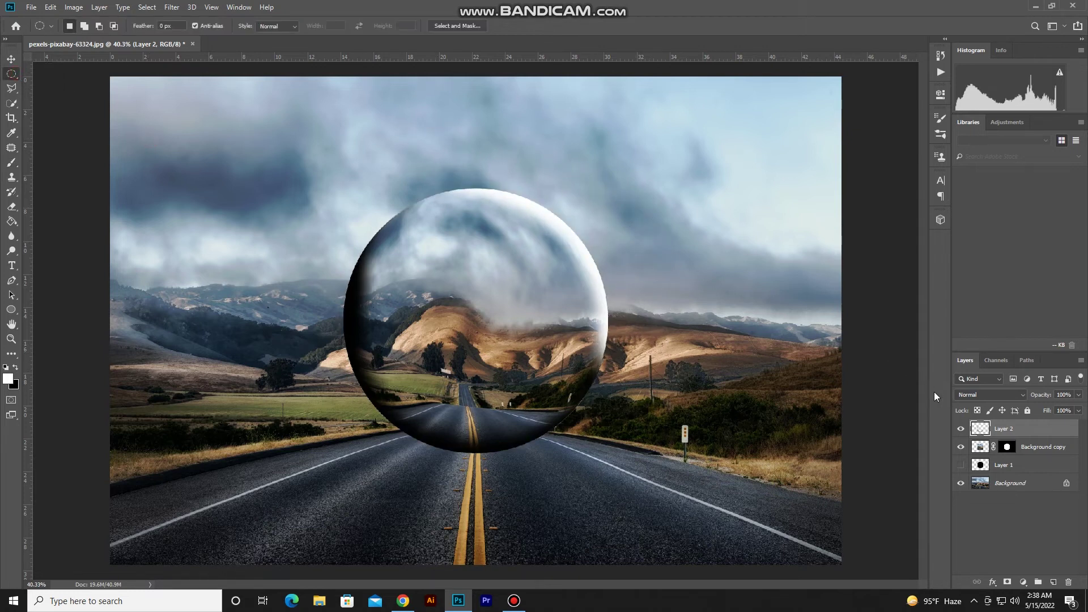
- Set Layer 2 to Overlay blend mode at 47% opacity
click(979, 394)
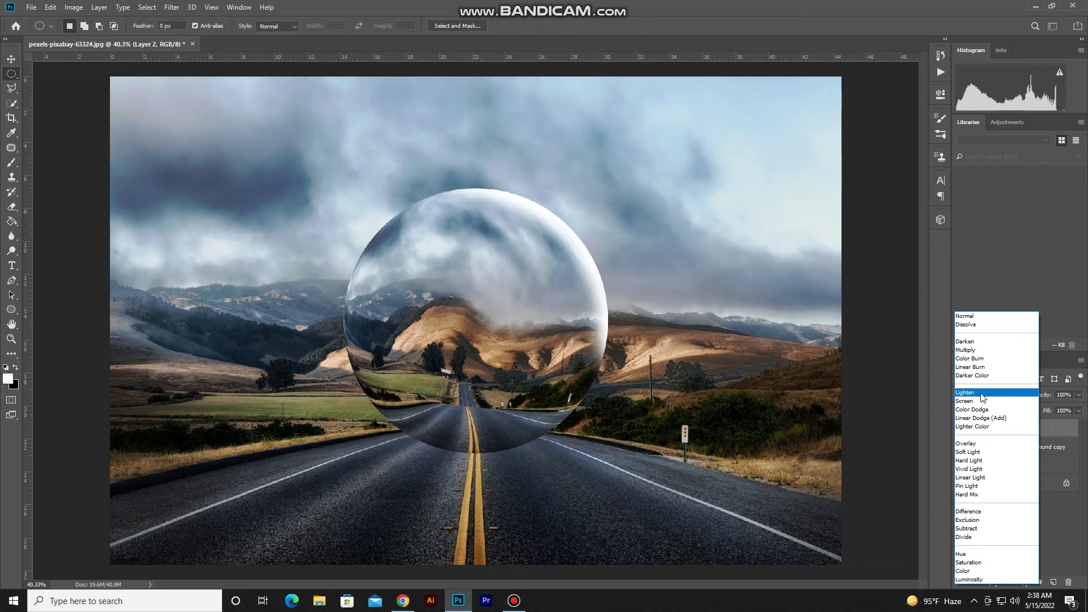
click(977, 445)
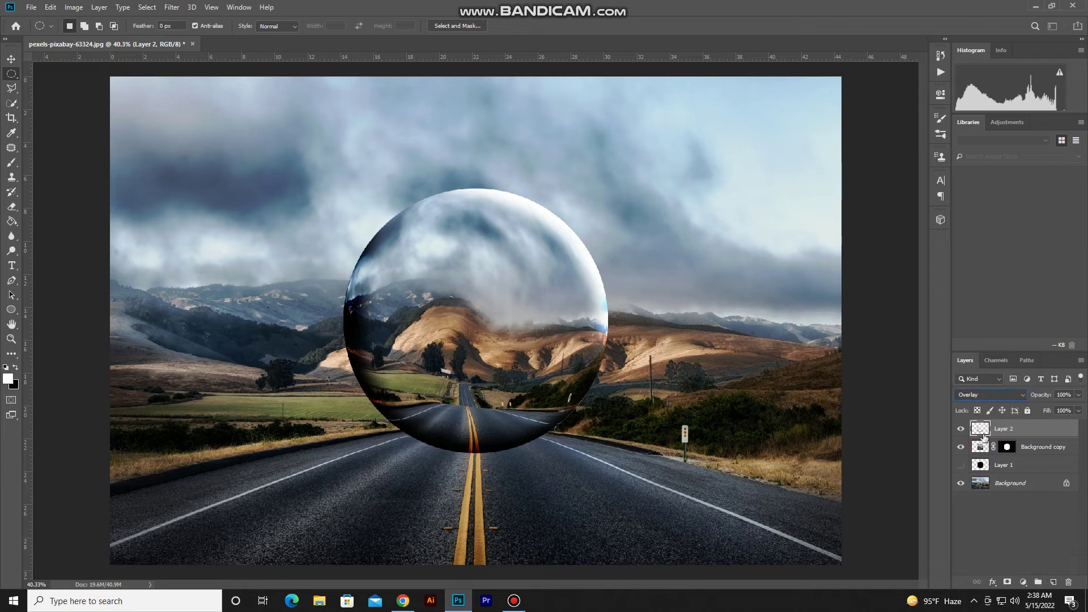
click(1079, 396)
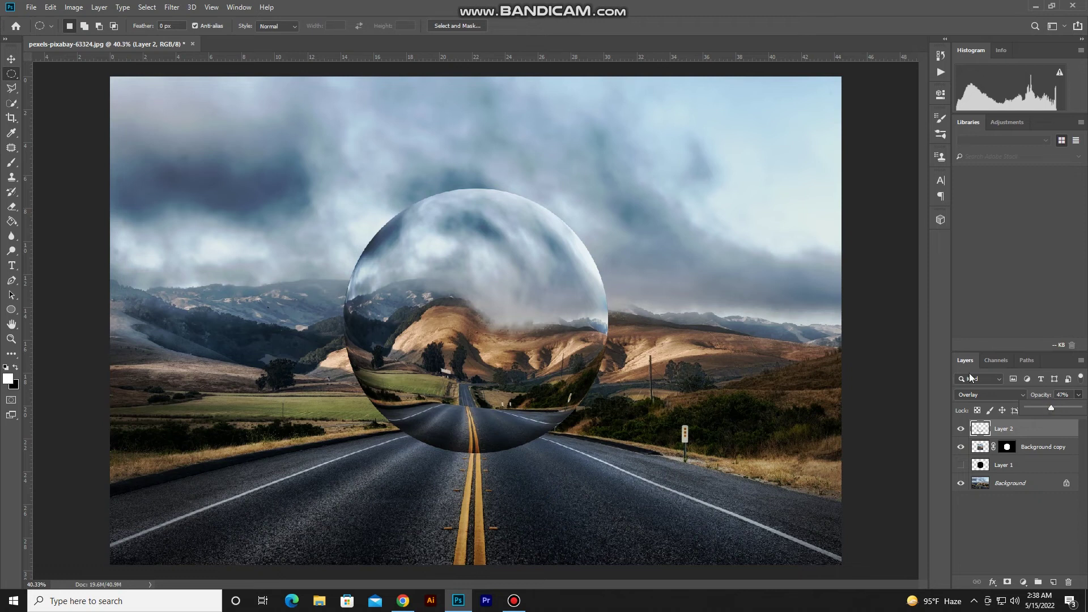
click(16, 83)
click(1014, 467)
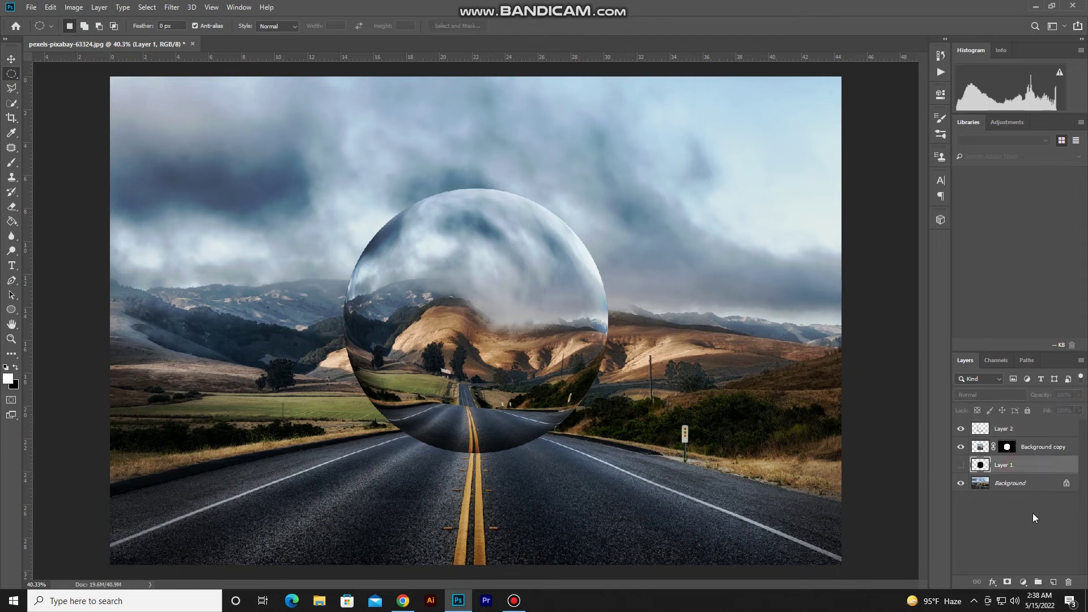
- Add Layer 3 and dab a soft black blob with a 500 px brush for the shadow
click(1053, 584)
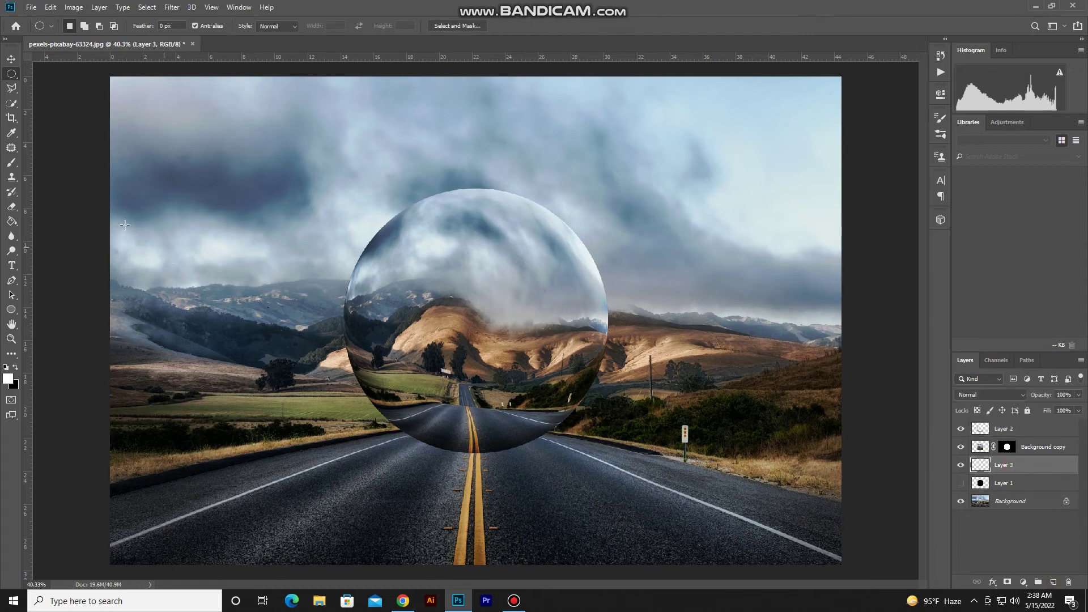
click(11, 163)
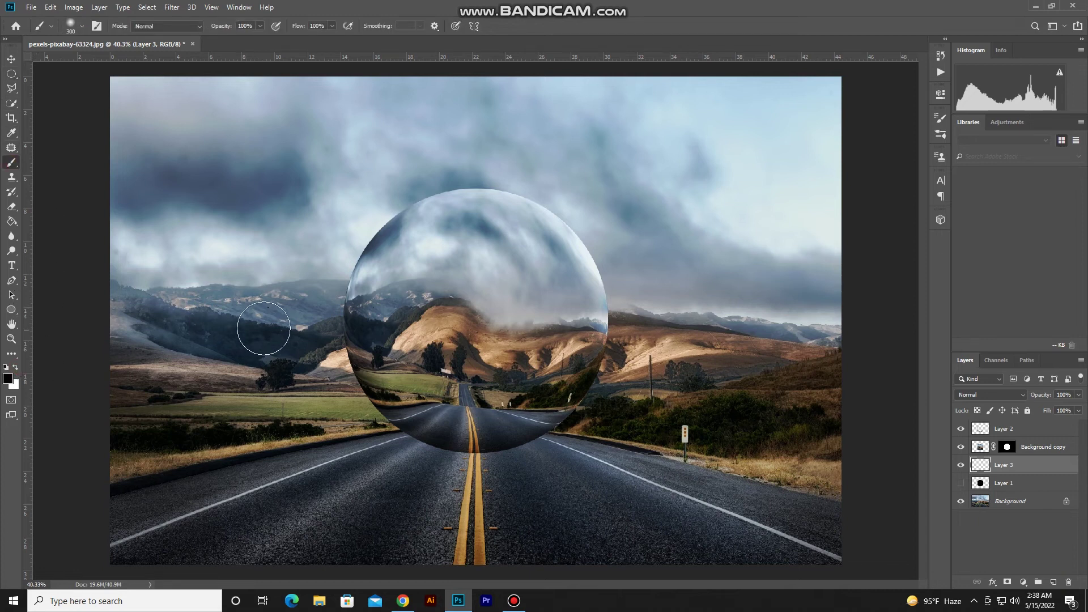
key(bracketright)
key(bracketright)
key(bracketright)
key(bracketright)
key(bracketright)
key(bracketright)
key(bracketright)
key(bracketright)
key(bracketright)
key(bracketright)
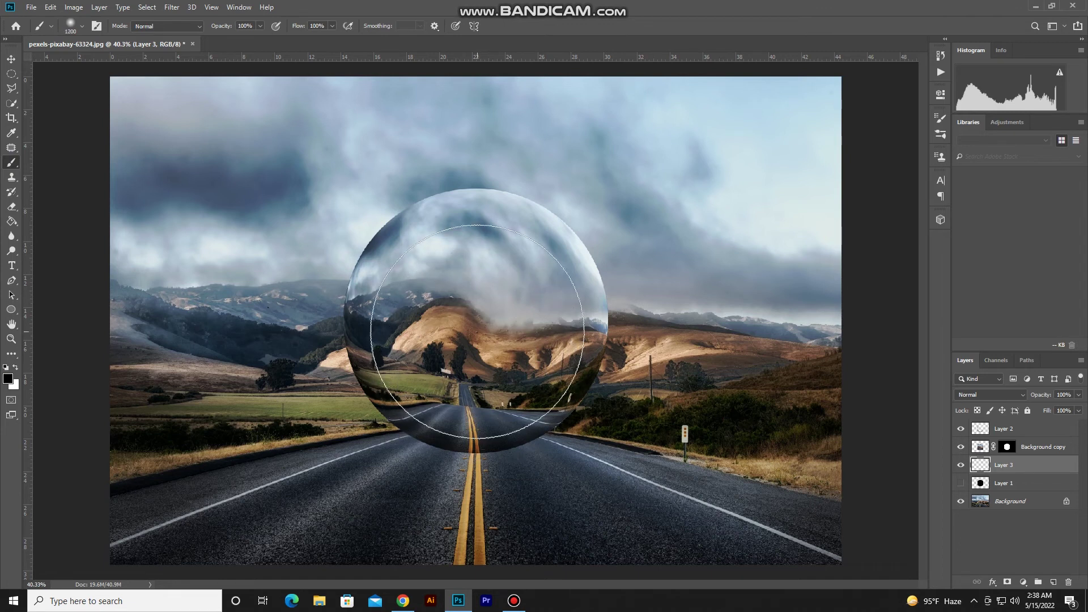
click(477, 331)
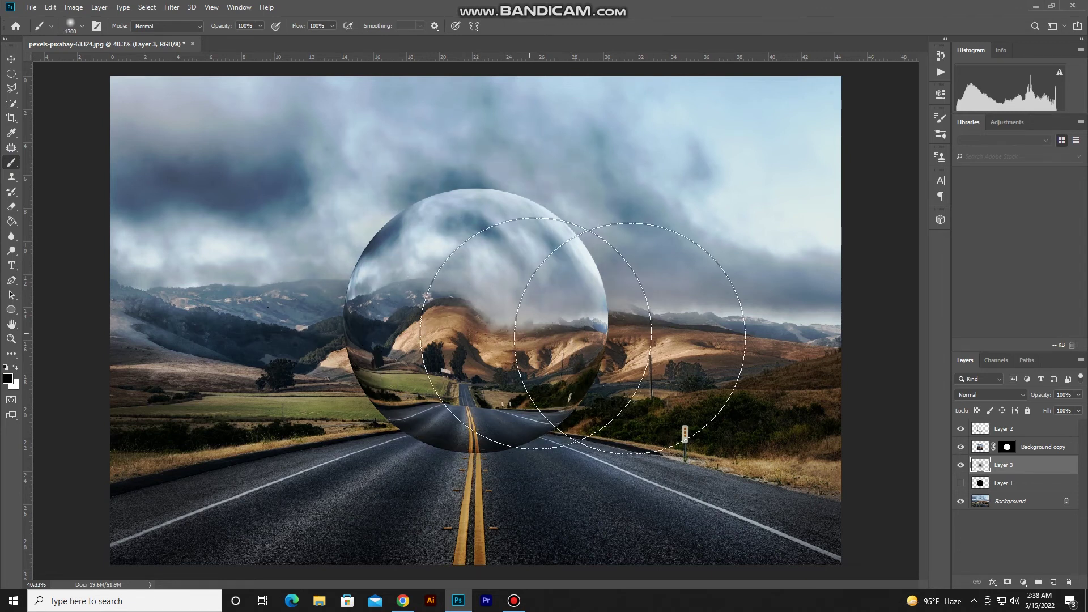
- Skew the shadow blob flat onto the road beneath the sphere and commit
key(ctrl+t)
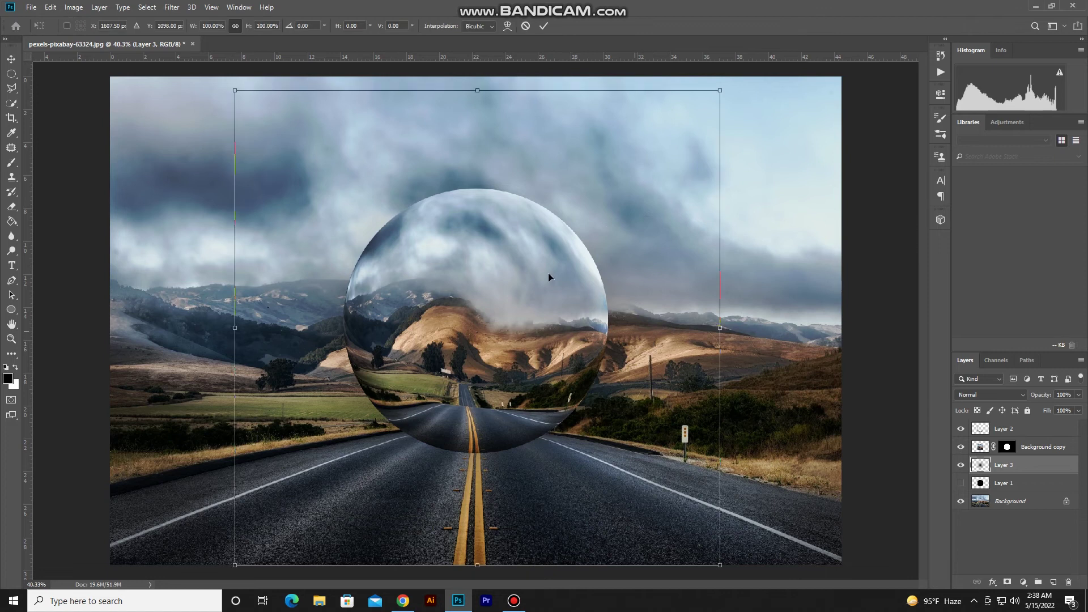
right_click(476, 92)
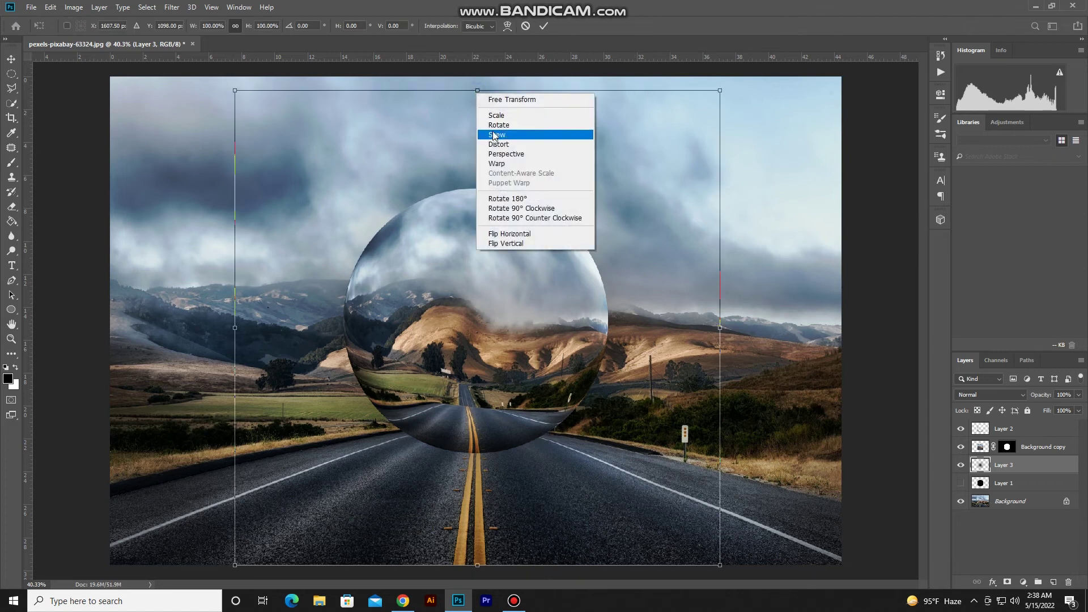
click(499, 144)
drag(478, 91, 489, 466)
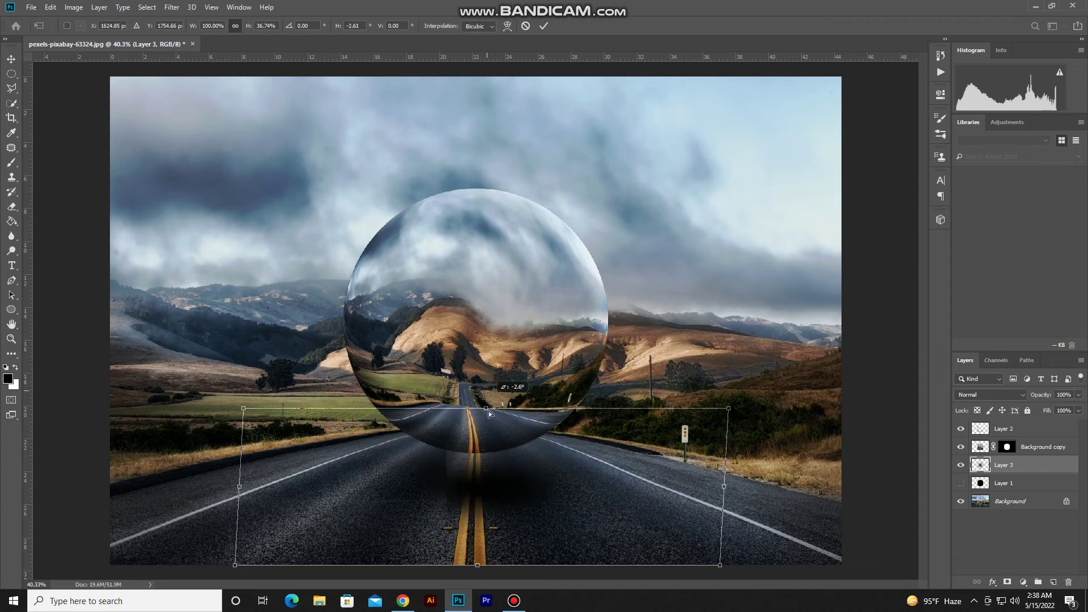
drag(483, 475, 479, 486)
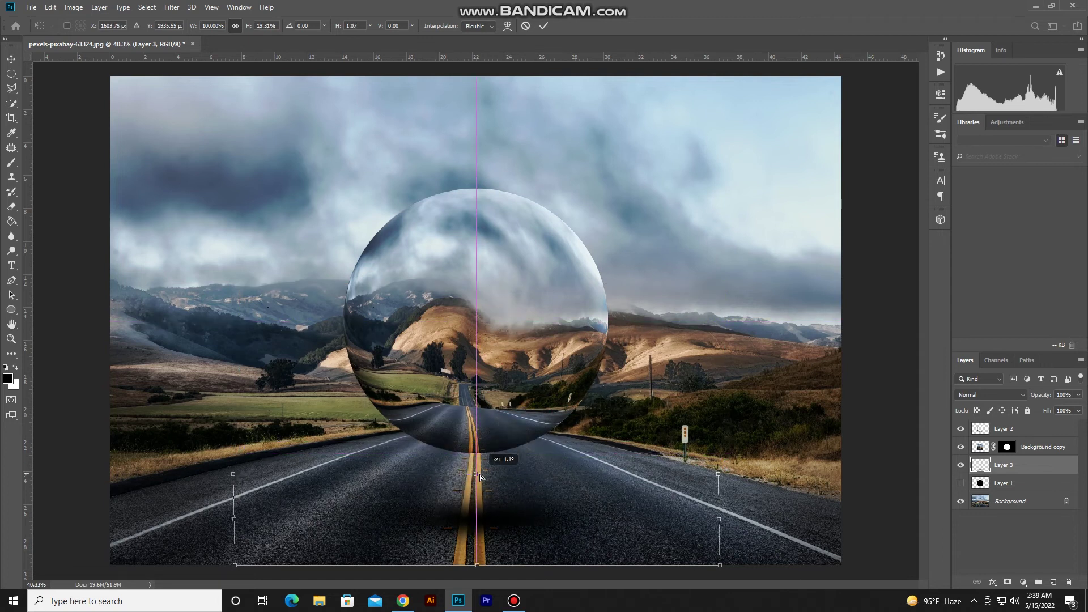
drag(479, 484, 479, 500)
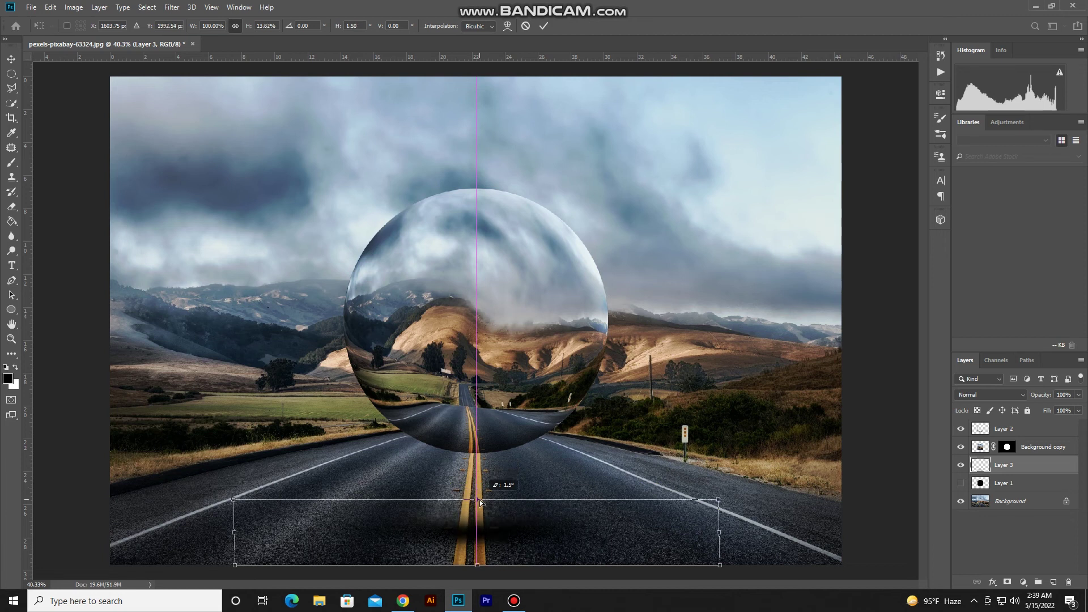
drag(479, 500, 480, 500)
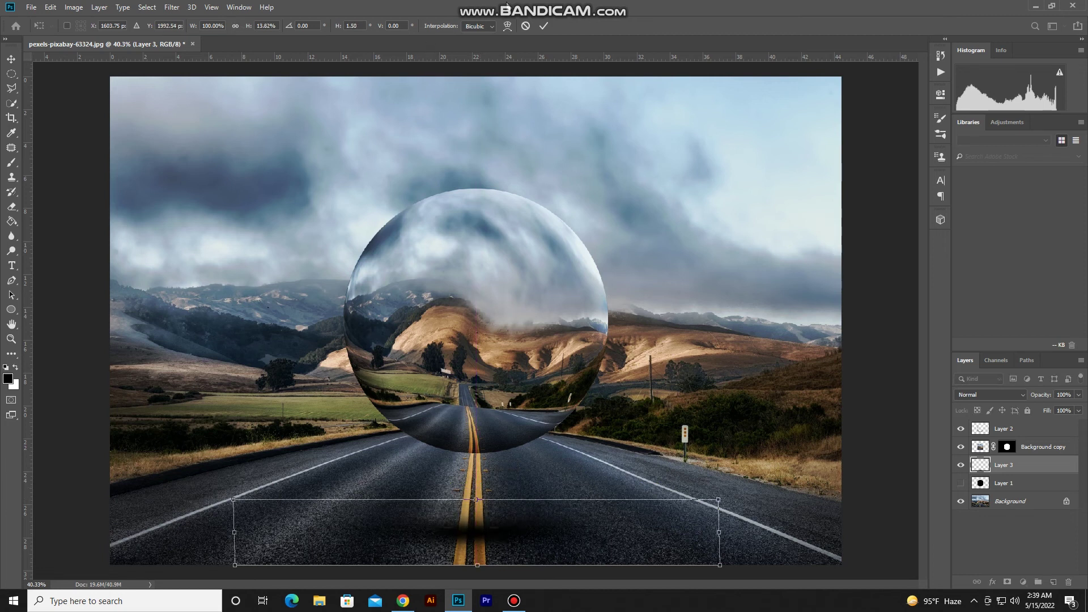
click(543, 26)
key(b)
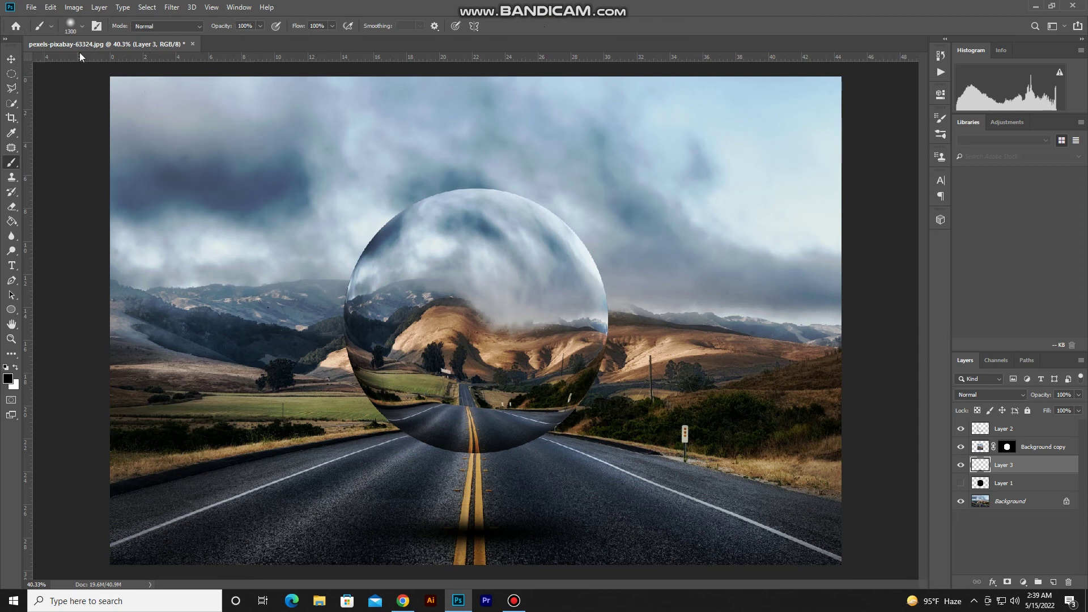
click(10, 59)
- Move the shadow up beneath the sphere and lower its opacity to about 68%
drag(498, 522, 497, 488)
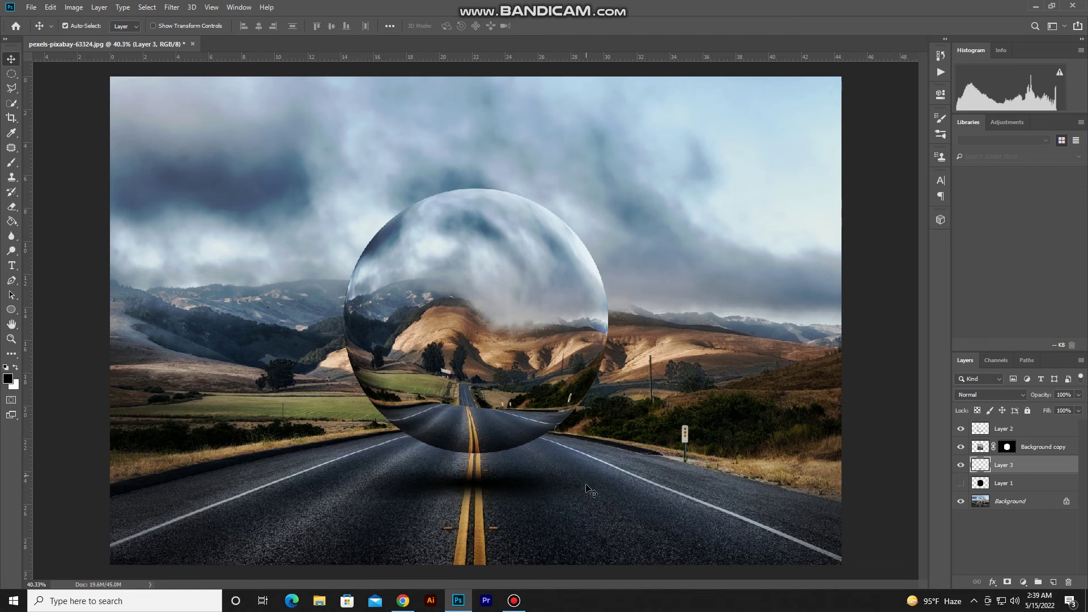
click(1078, 395)
drag(1072, 408, 1066, 408)
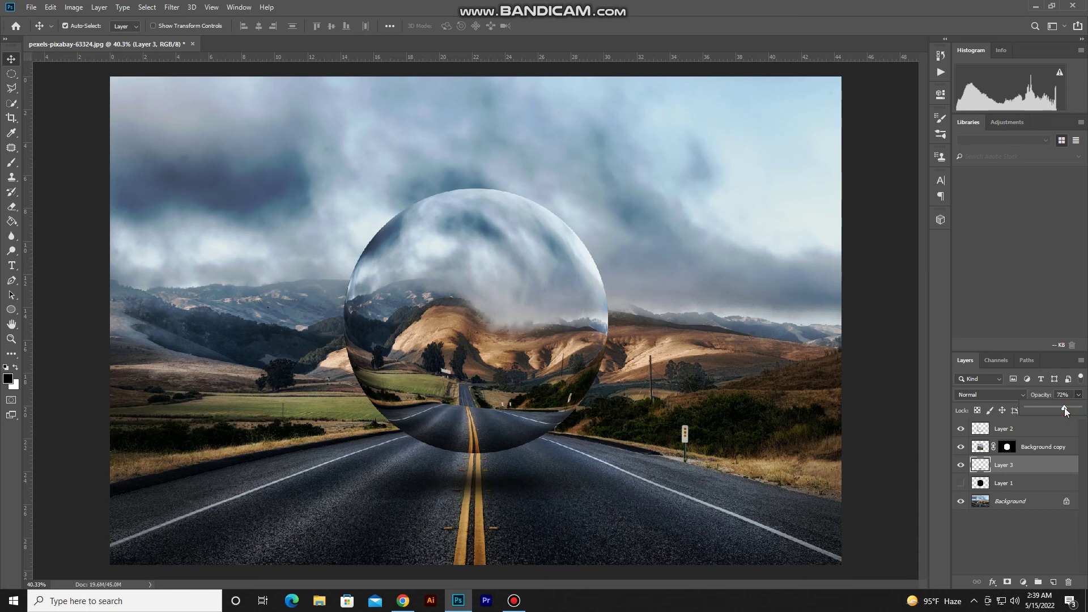
drag(1064, 409, 1063, 408)
- Flatten the shadow further onto the road with a perspective transform and set its opacity to 80%
key(ctrl+t)
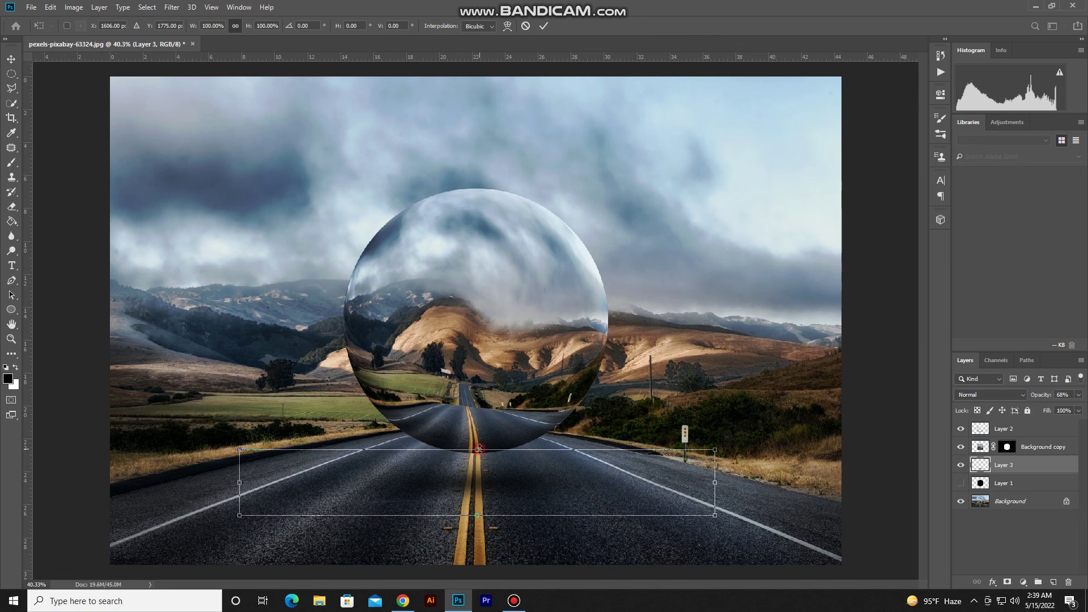
right_click(479, 449)
click(498, 352)
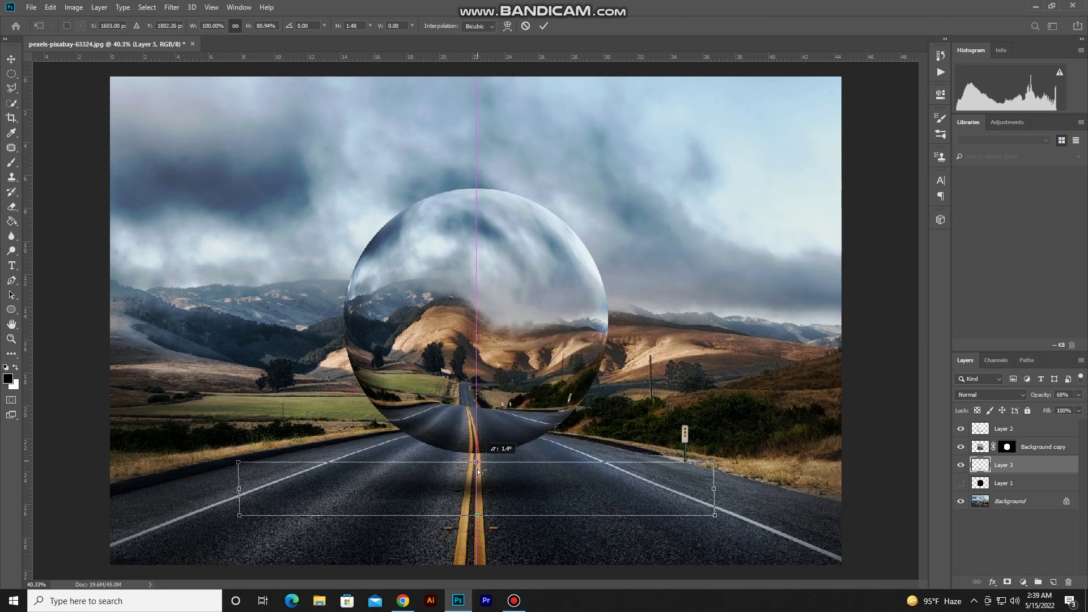
drag(476, 451, 475, 478)
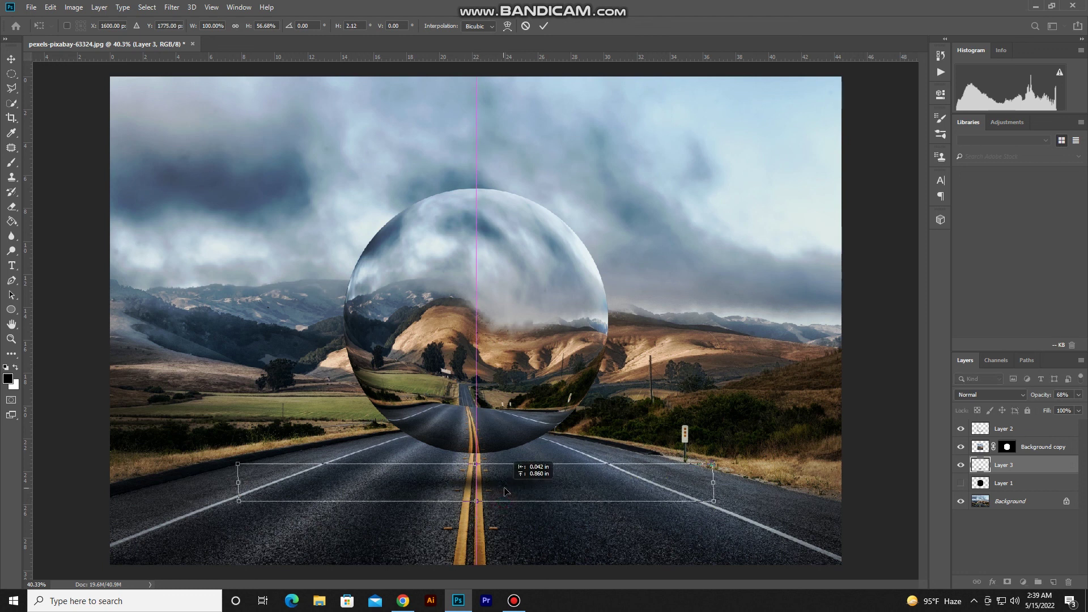
key(Return)
click(1079, 395)
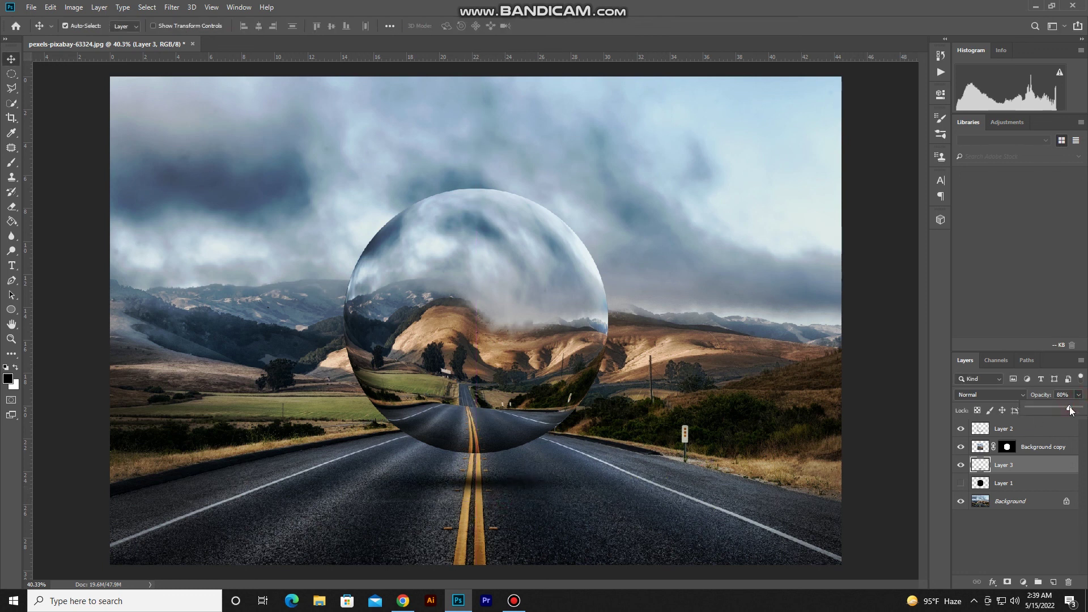
click(11, 76)
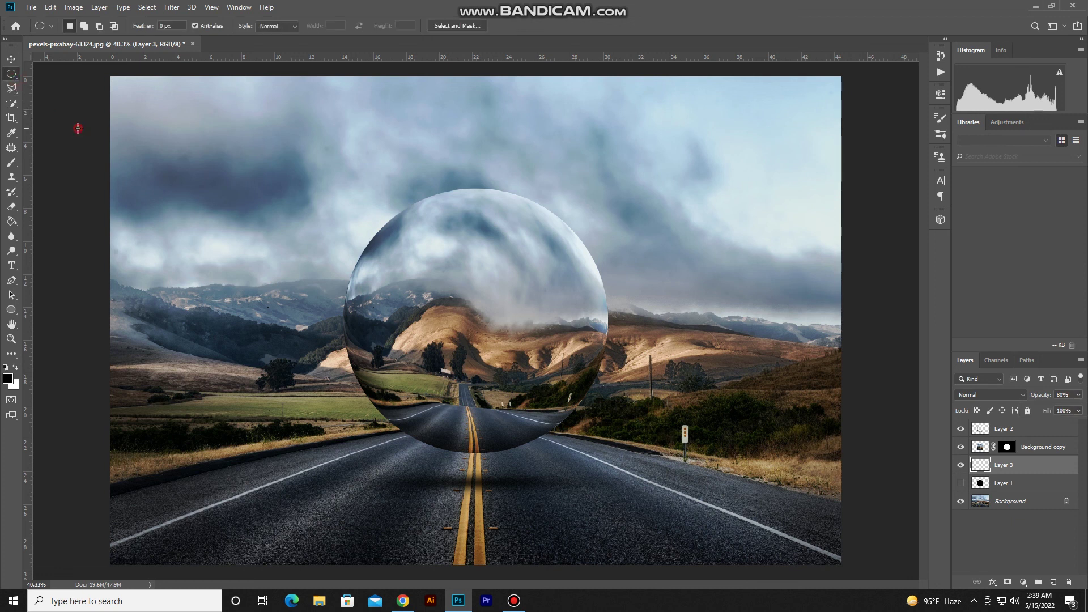